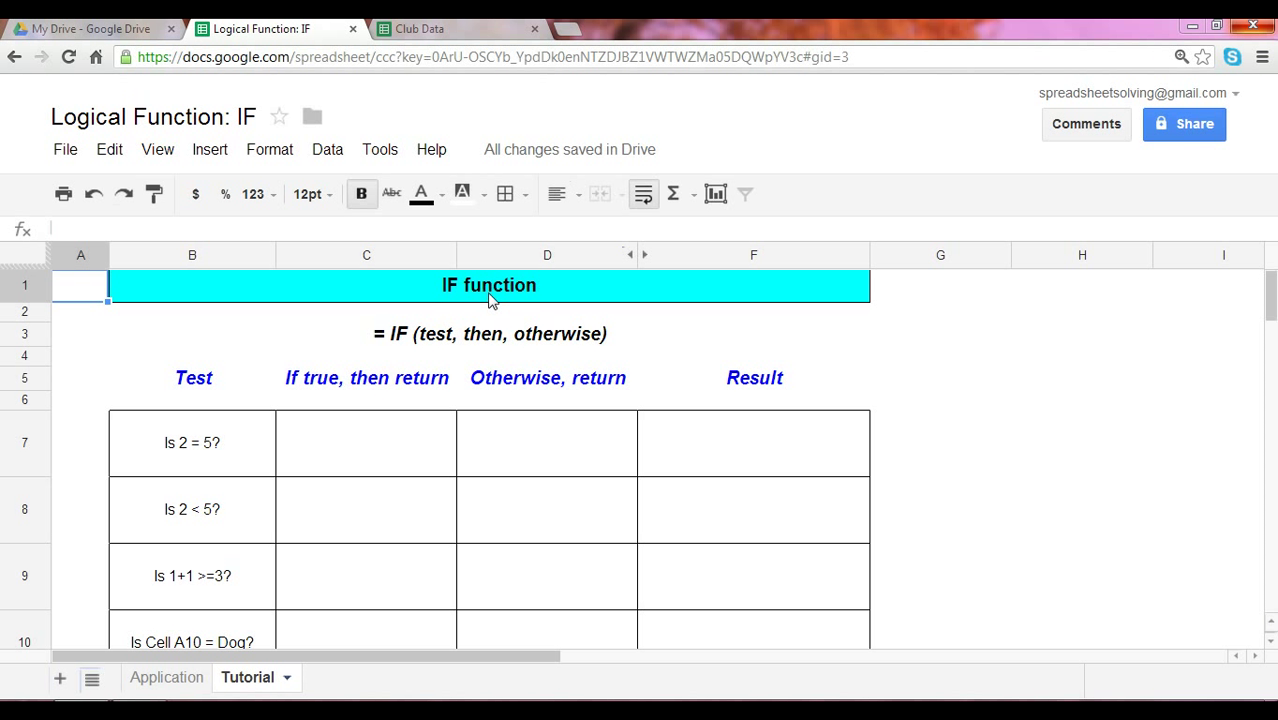
{"action": "left_click", "coordinate": [437, 342]}
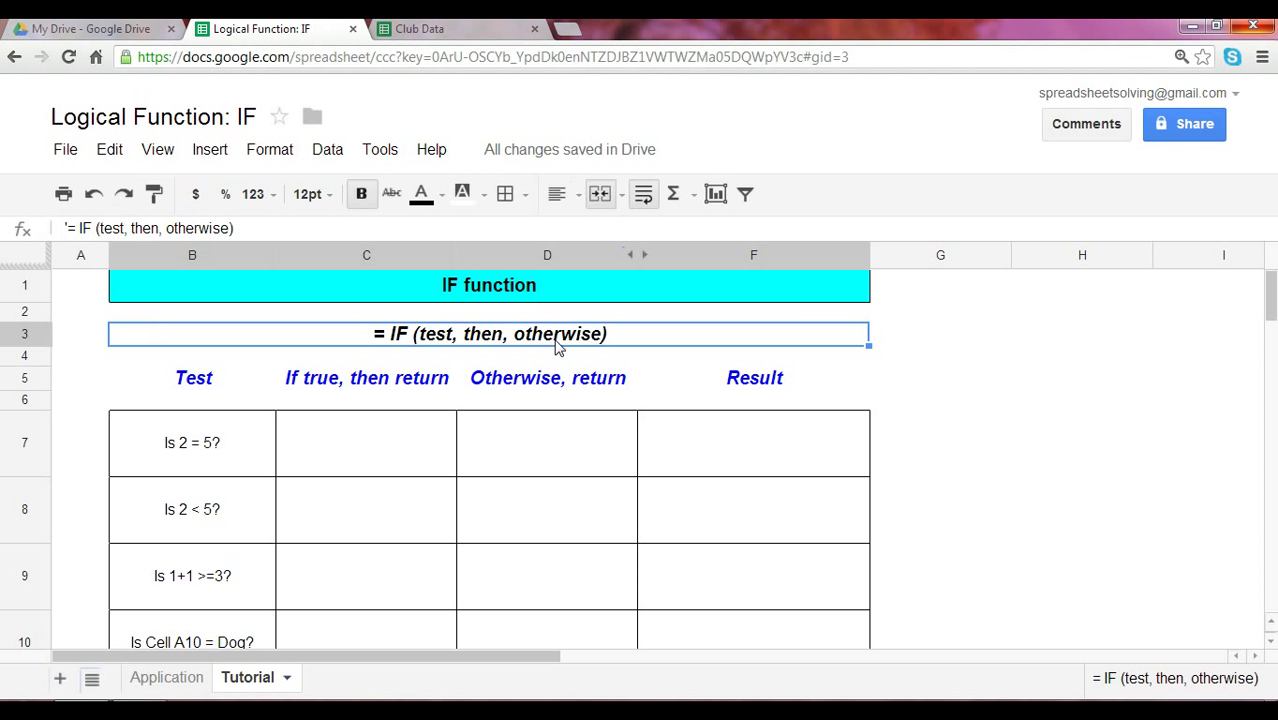
{"action": "left_click", "coordinate": [232, 452]}
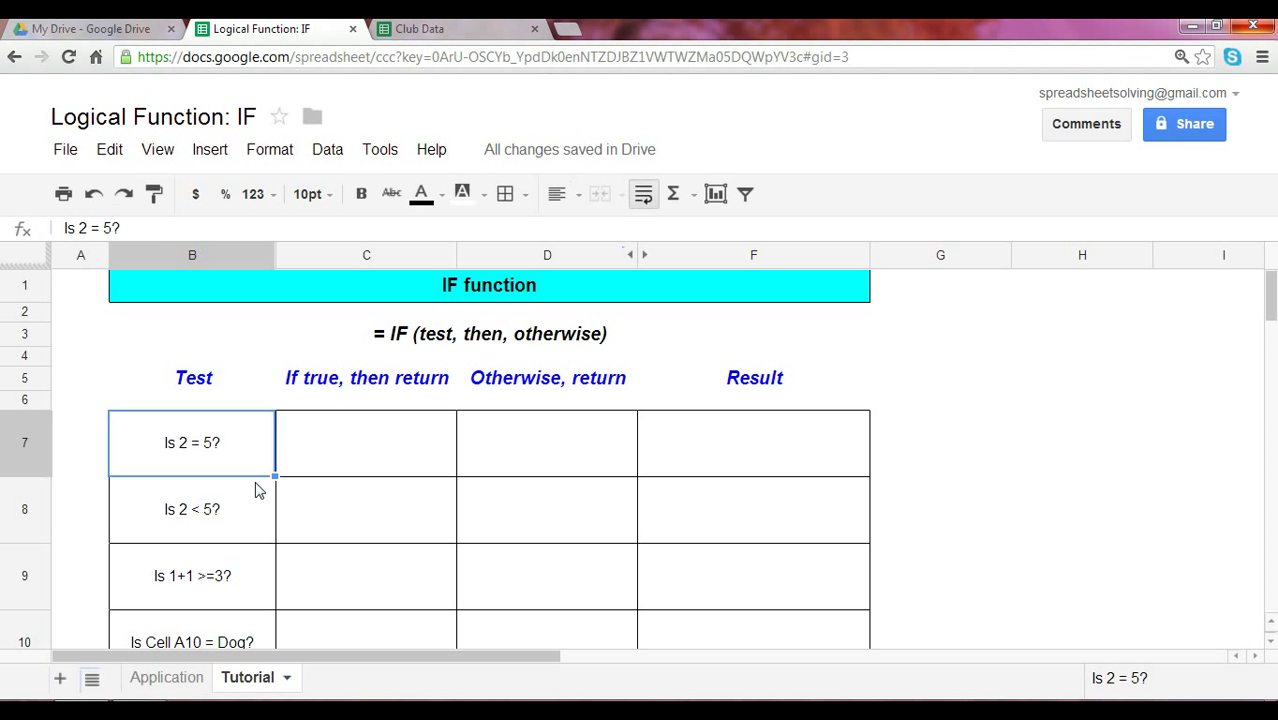
{"action": "left_click", "coordinate": [258, 492]}
Step: For the "Is 2 = 5?" test, enter "Right!" in C7 as the true value and "Wrong!" in D7 as the otherwise value
{"action": "left_click", "coordinate": [359, 449]}
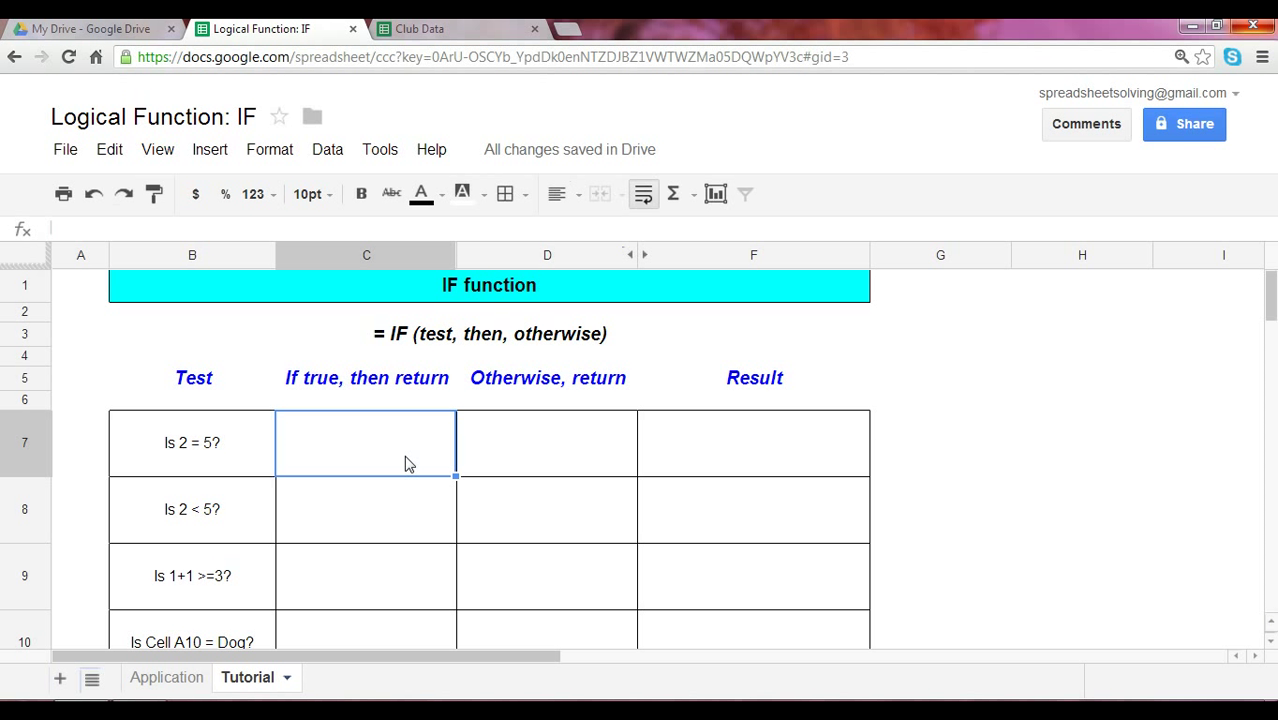
{"action": "type", "text": "Right!"}
{"action": "key", "text": "Return"}
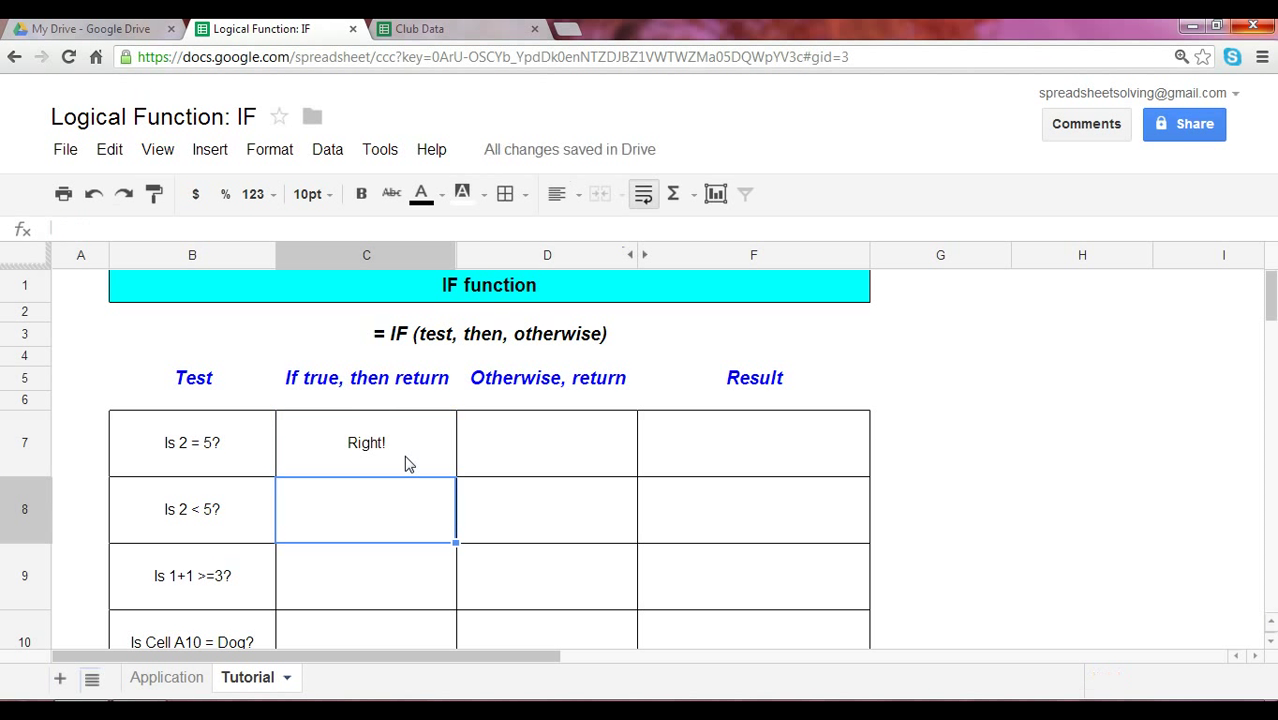
{"action": "key", "text": "Up"}
{"action": "key", "text": "Right"}
{"action": "type", "text": "Wrong!"}
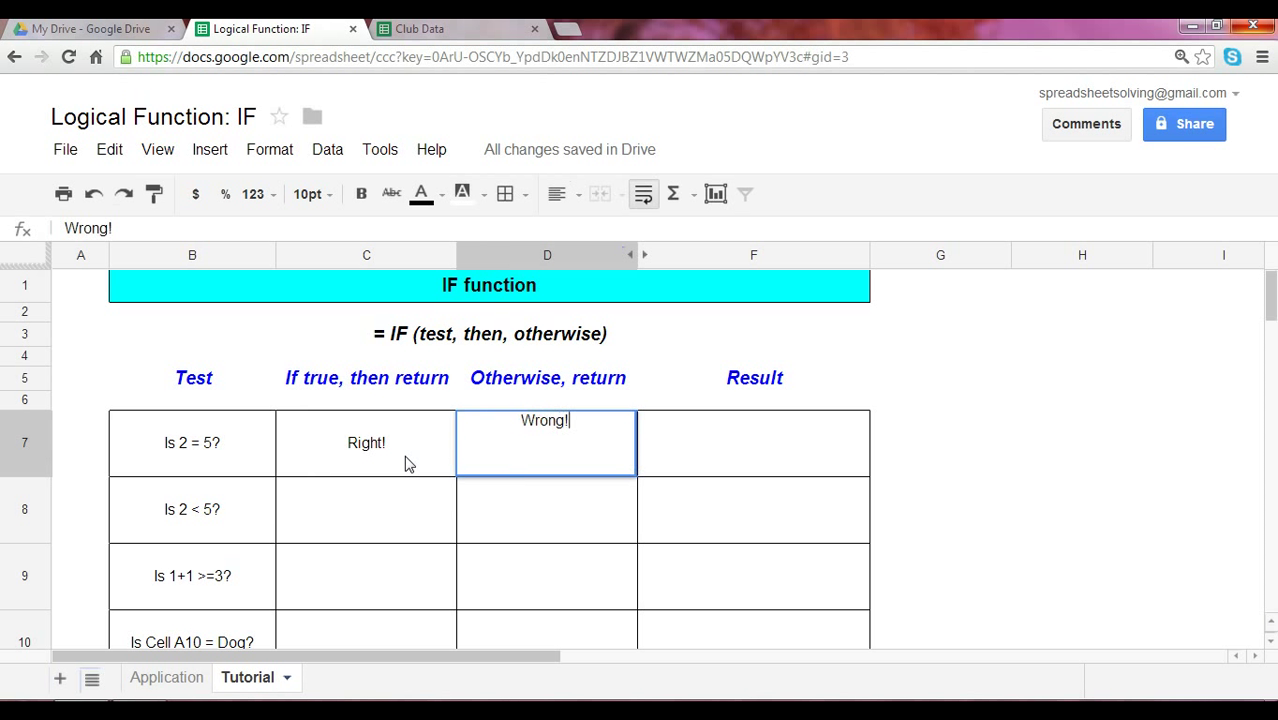
{"action": "key", "text": "Return"}
Step: Enter the formula =IF(2=5, "Right!", "Wrong!") in Result cell F7
{"action": "key", "text": "Up"}
{"action": "key", "text": "Right"}
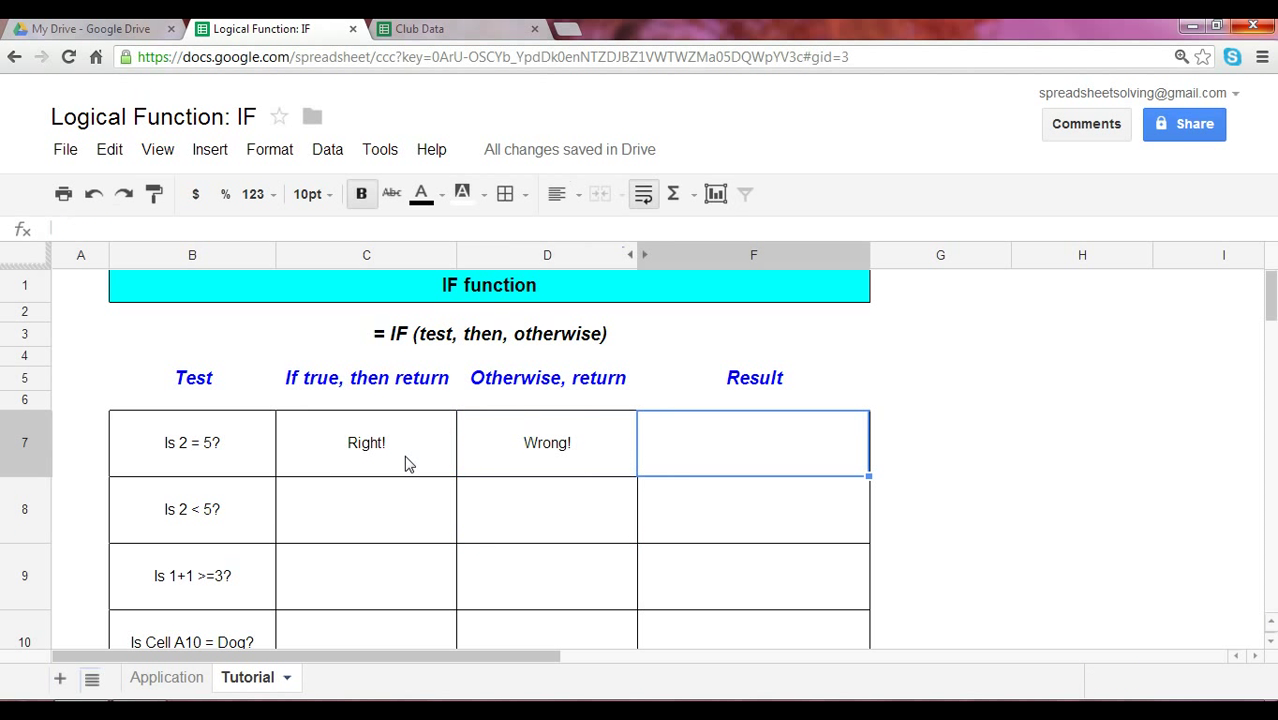
{"action": "type", "text": "="}
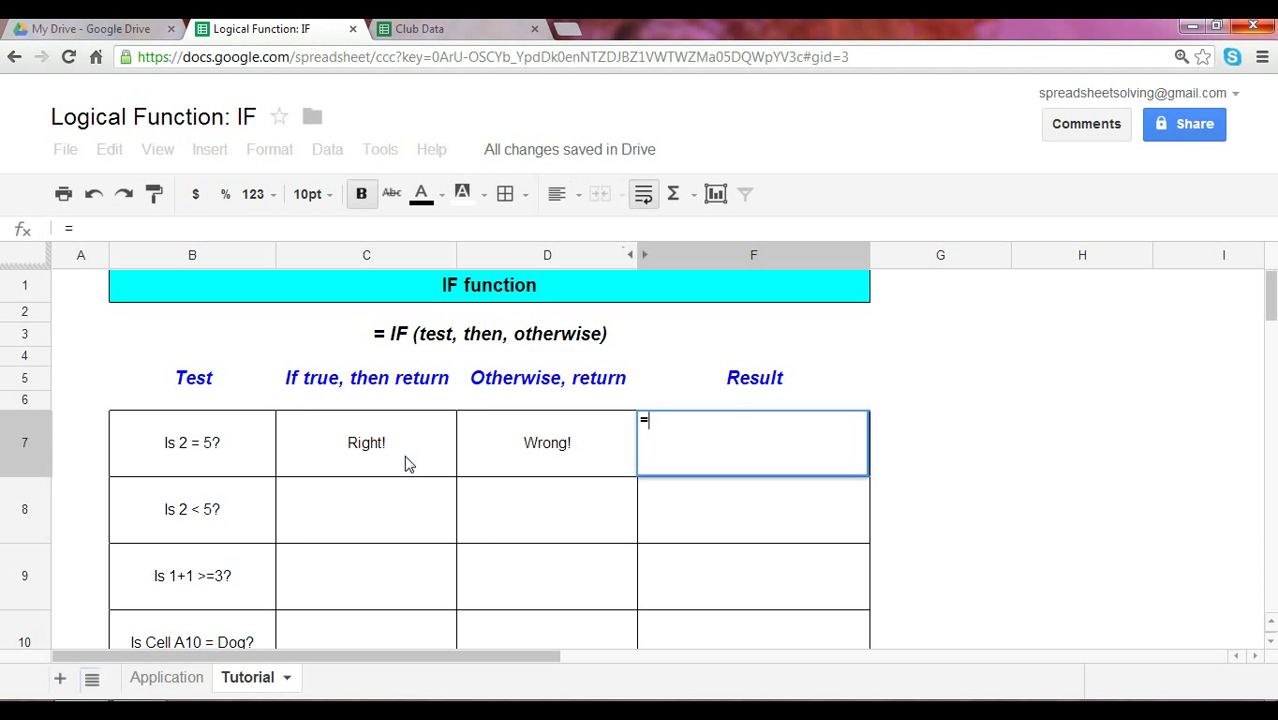
{"action": "type", "text": "IF(2=5, "}
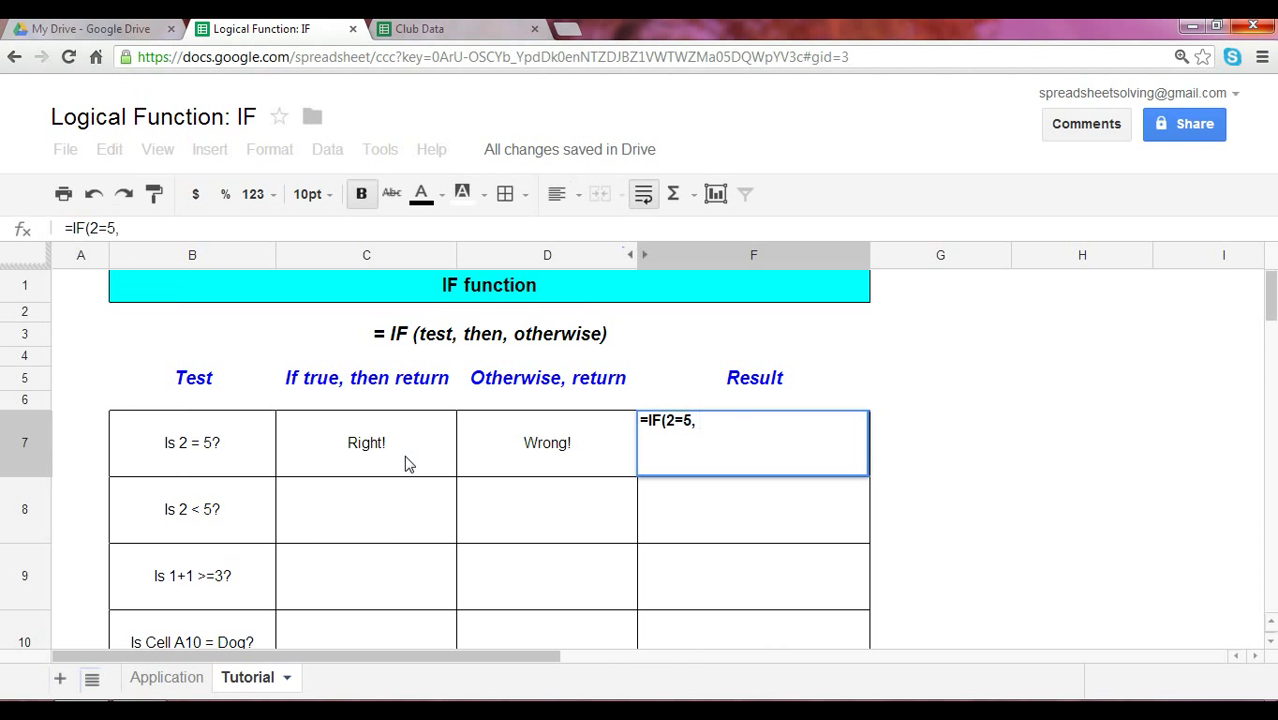
{"action": "type", "text": "\"Right!"}
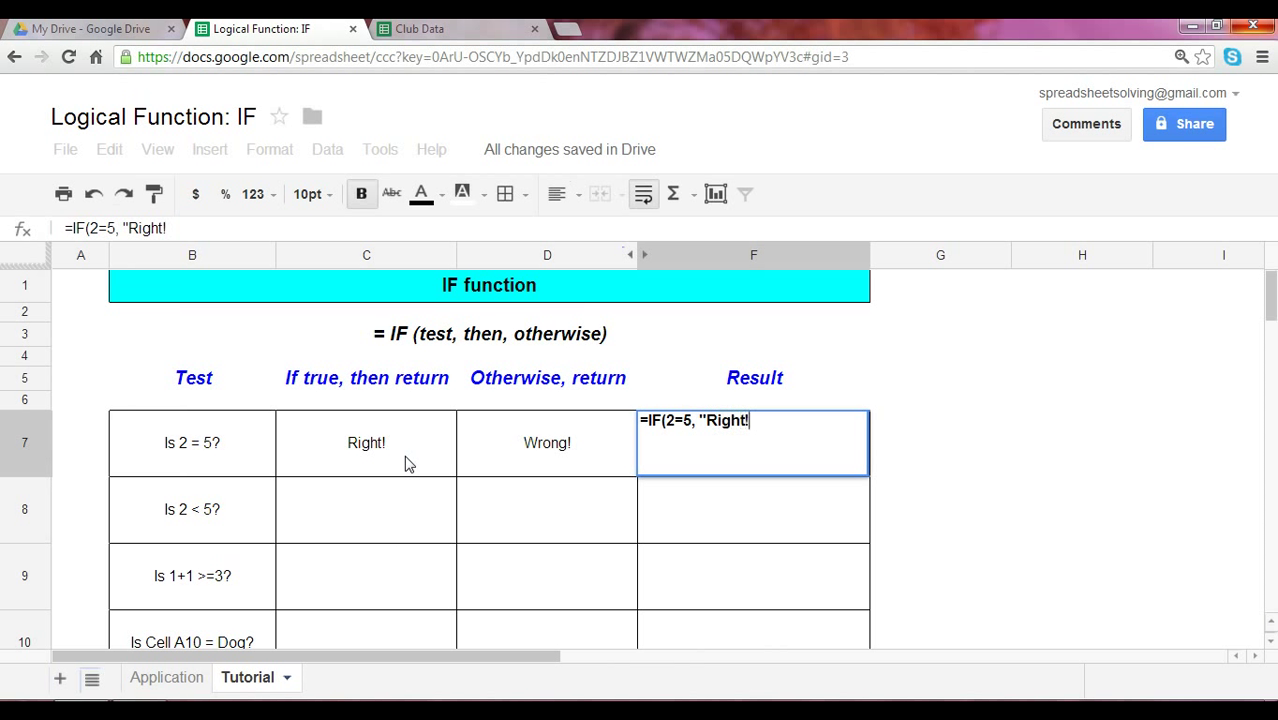
{"action": "type", "text": "\","}
{"action": "type", "text": " \"Wrong!\""}
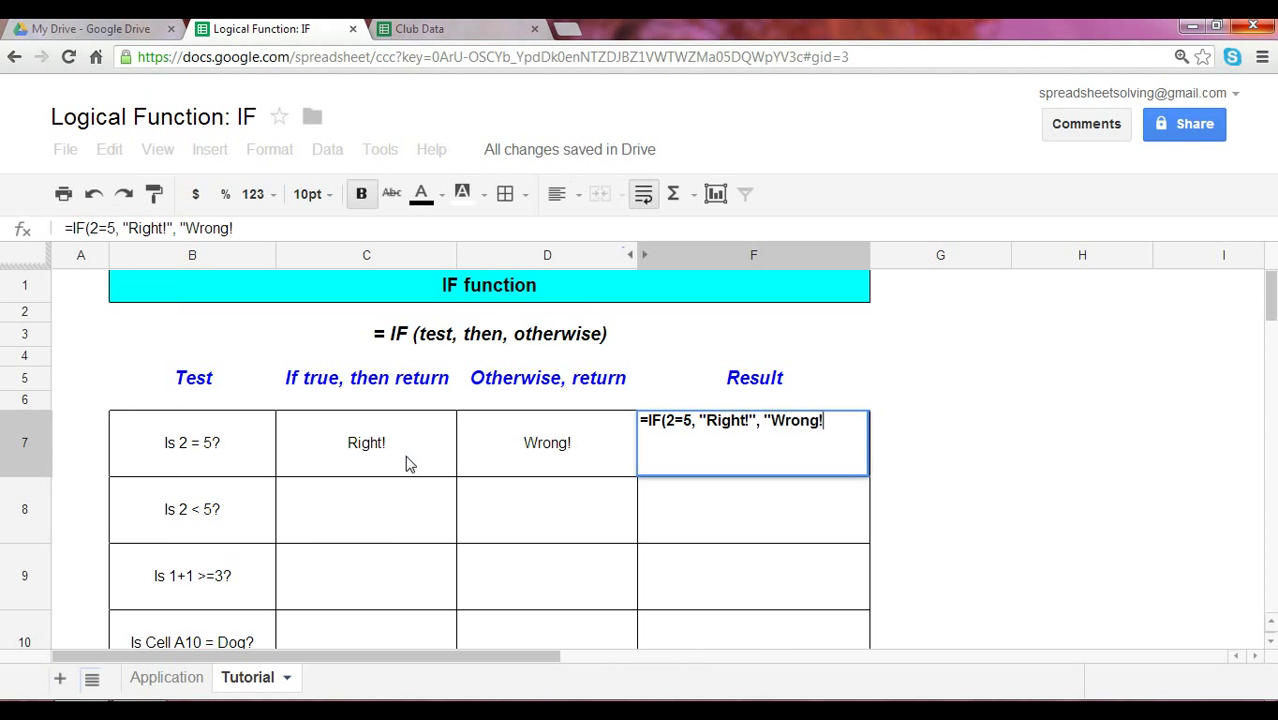
{"action": "type", "text": ")"}
{"action": "key", "text": "Return"}
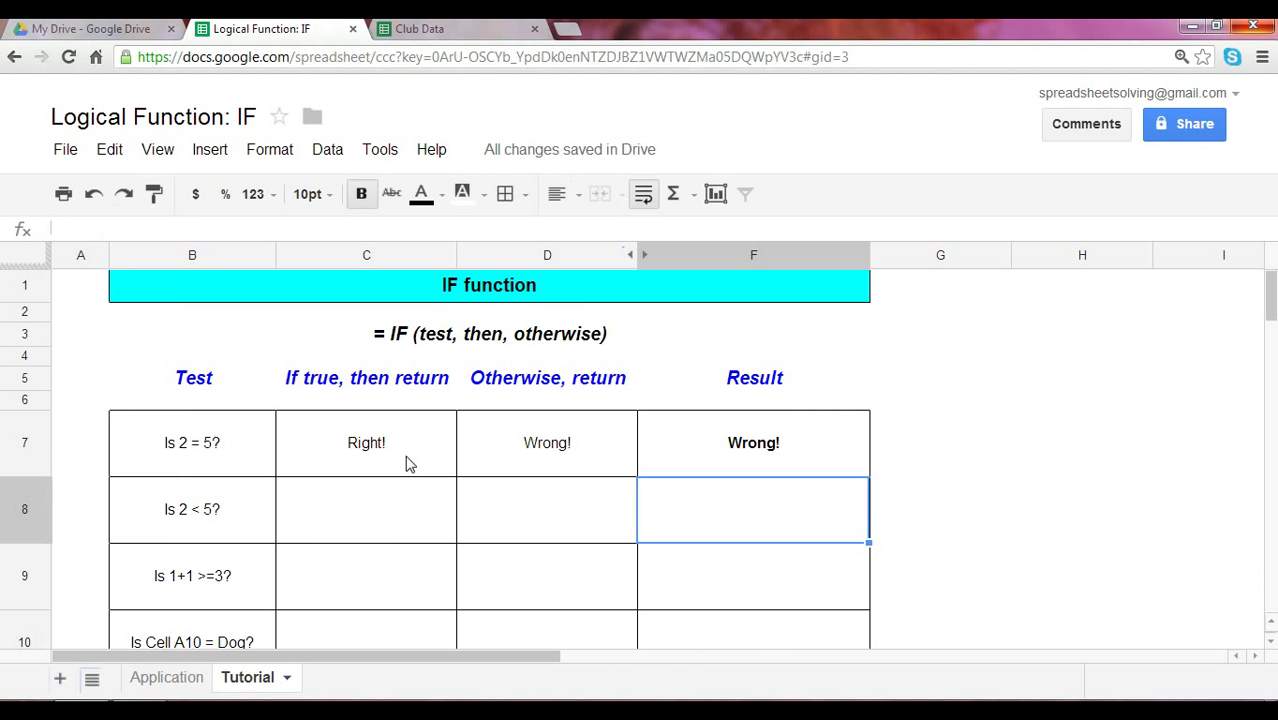
Step: Examine the test, then and otherwise arguments of the IF formula in F7 without changing it
{"action": "key", "text": "Up"}
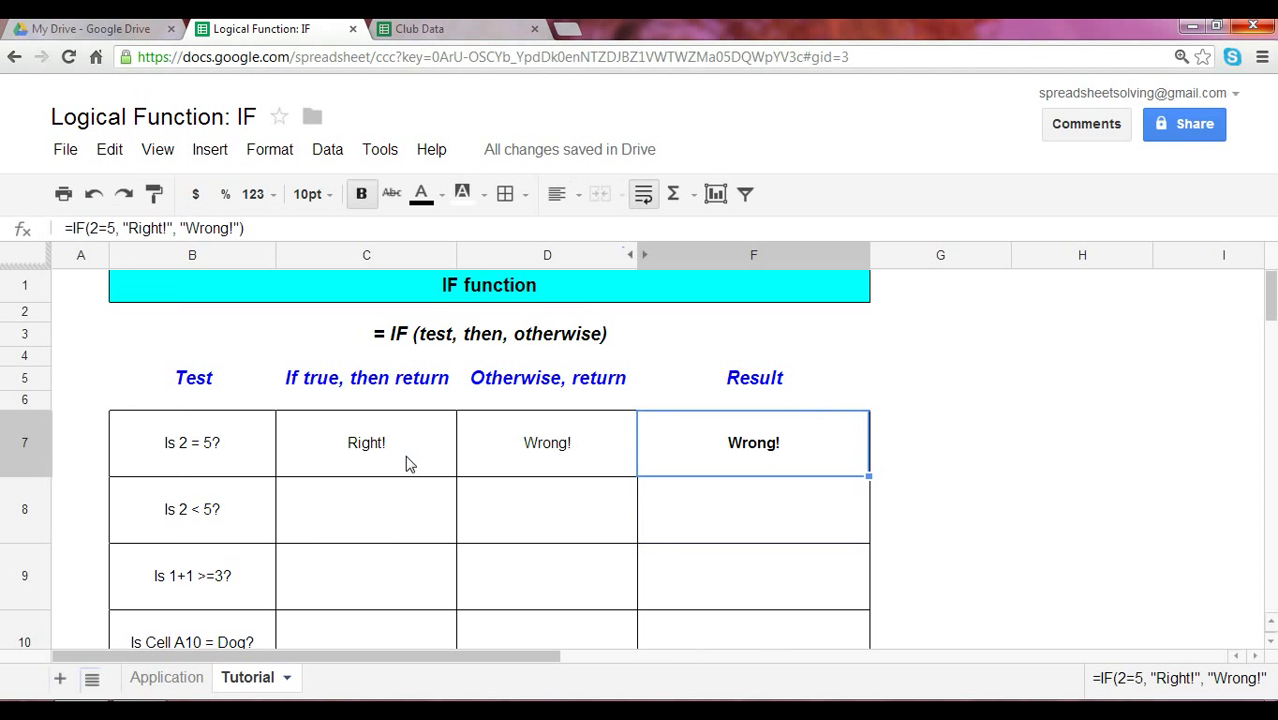
{"action": "key", "text": "Return"}
{"action": "key", "text": "Left"}
{"action": "key", "text": "Left"}
{"action": "key", "text": "Left"}
{"action": "key", "text": "Left"}
{"action": "key", "text": "Left"}
{"action": "key", "text": "Left"}
{"action": "key", "text": "Left"}
{"action": "key", "text": "Left"}
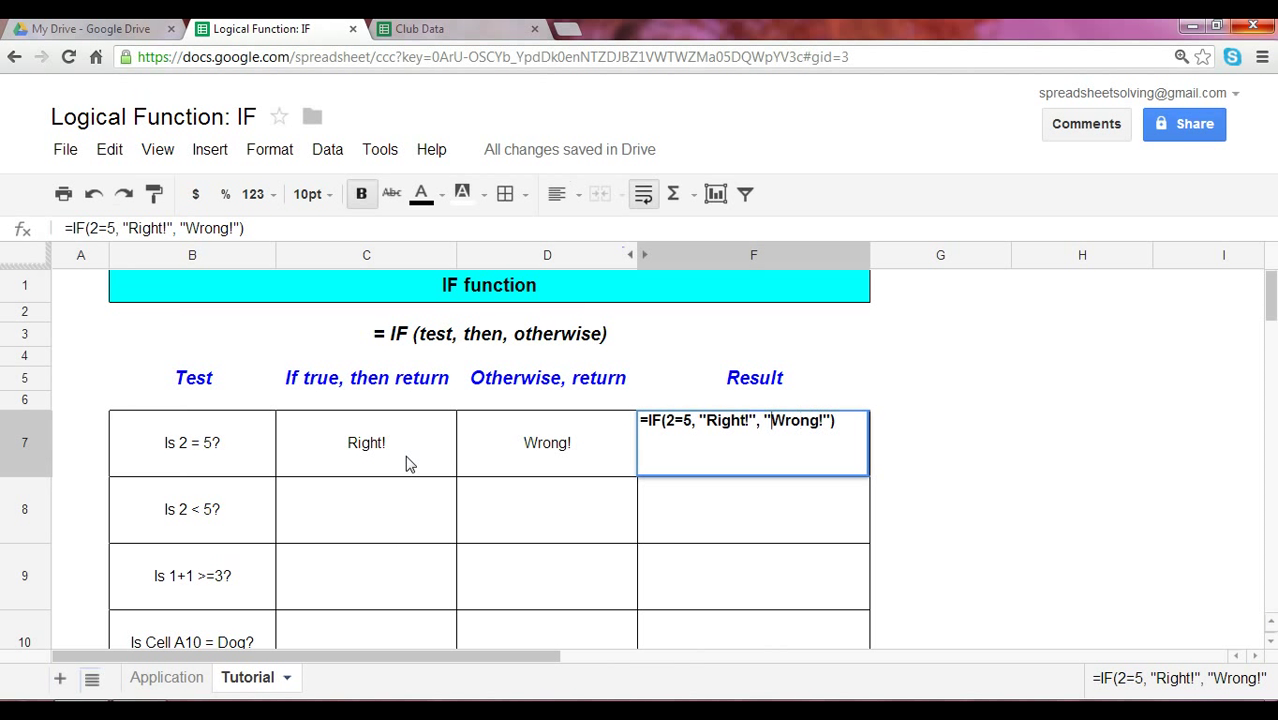
{"action": "key", "text": "Left"}
{"action": "key", "text": "Left"}
{"action": "key", "text": "Left"}
{"action": "key", "text": "Left"}
{"action": "key", "text": "Left"}
{"action": "key", "text": "Left"}
{"action": "key", "text": "Left"}
{"action": "key", "text": "Left"}
{"action": "key", "text": "Left"}
{"action": "key", "text": "Left"}
{"action": "key", "text": "Left"}
{"action": "key", "text": "Left"}
{"action": "key", "text": "Left"}
{"action": "key", "text": "Left"}
{"action": "key", "text": "Right"}
{"action": "key", "text": "Right"}
{"action": "key", "text": "Right"}
{"action": "key", "text": "Right"}
{"action": "key", "text": "Right"}
{"action": "key", "text": "Right"}
{"action": "key", "text": "Right"}
{"action": "key", "text": "Right"}
{"action": "key", "text": "Right"}
{"action": "key", "text": "Right"}
{"action": "key", "text": "Right"}
{"action": "key", "text": "Right"}
{"action": "key", "text": "Right"}
{"action": "key", "text": "Right"}
{"action": "key", "text": "Right"}
{"action": "key", "text": "Right"}
{"action": "key", "text": "Right"}
{"action": "key", "text": "Left"}
{"action": "key", "text": "Left"}
{"action": "key", "text": "Left"}
{"action": "key", "text": "Left"}
{"action": "key", "text": "Left"}
{"action": "key", "text": "Left"}
{"action": "key", "text": "Left"}
{"action": "key", "text": "Left"}
{"action": "key", "text": "Left"}
{"action": "key", "text": "Left"}
{"action": "key", "text": "Left"}
{"action": "key", "text": "Left"}
{"action": "key", "text": "Left"}
{"action": "key", "text": "Left"}
{"action": "key", "text": "Left"}
{"action": "key", "text": "Left"}
{"action": "key", "text": "Left"}
{"action": "key", "text": "Left"}
{"action": "key", "text": "Left"}
{"action": "key", "text": "Left"}
{"action": "key", "text": "Right"}
{"action": "key", "text": "Right"}
{"action": "key", "text": "Right"}
{"action": "key", "text": "Right"}
{"action": "key", "text": "Right"}
{"action": "key", "text": "Right"}
{"action": "key", "text": "Right"}
{"action": "key", "text": "Right"}
{"action": "key", "text": "Right"}
{"action": "key", "text": "Right"}
{"action": "key", "text": "Right"}
{"action": "key", "text": "Right"}
{"action": "key", "text": "Return"}
Step: For the "Is 2 < 5?" test, enter "Right!" in C8 as the true value and "Wrong!" in D8 as the otherwise value
{"action": "key", "text": "Left"}
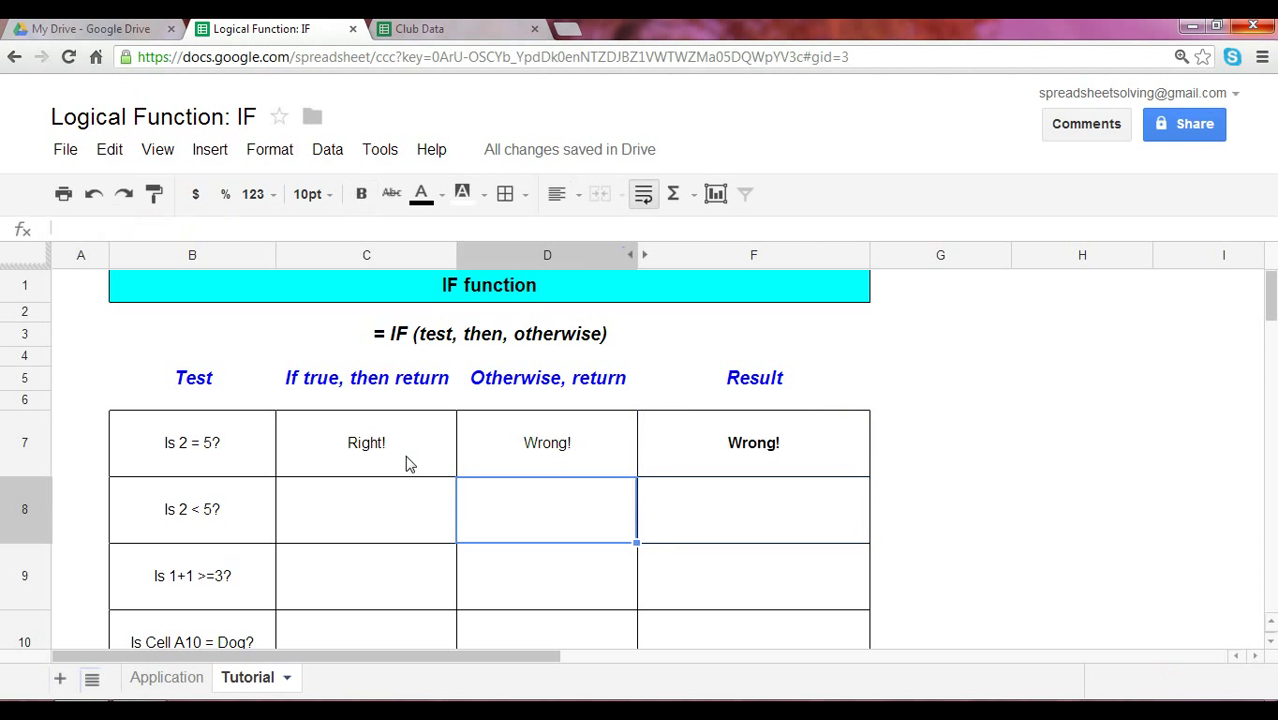
{"action": "key", "text": "Left"}
{"action": "key", "text": "Left"}
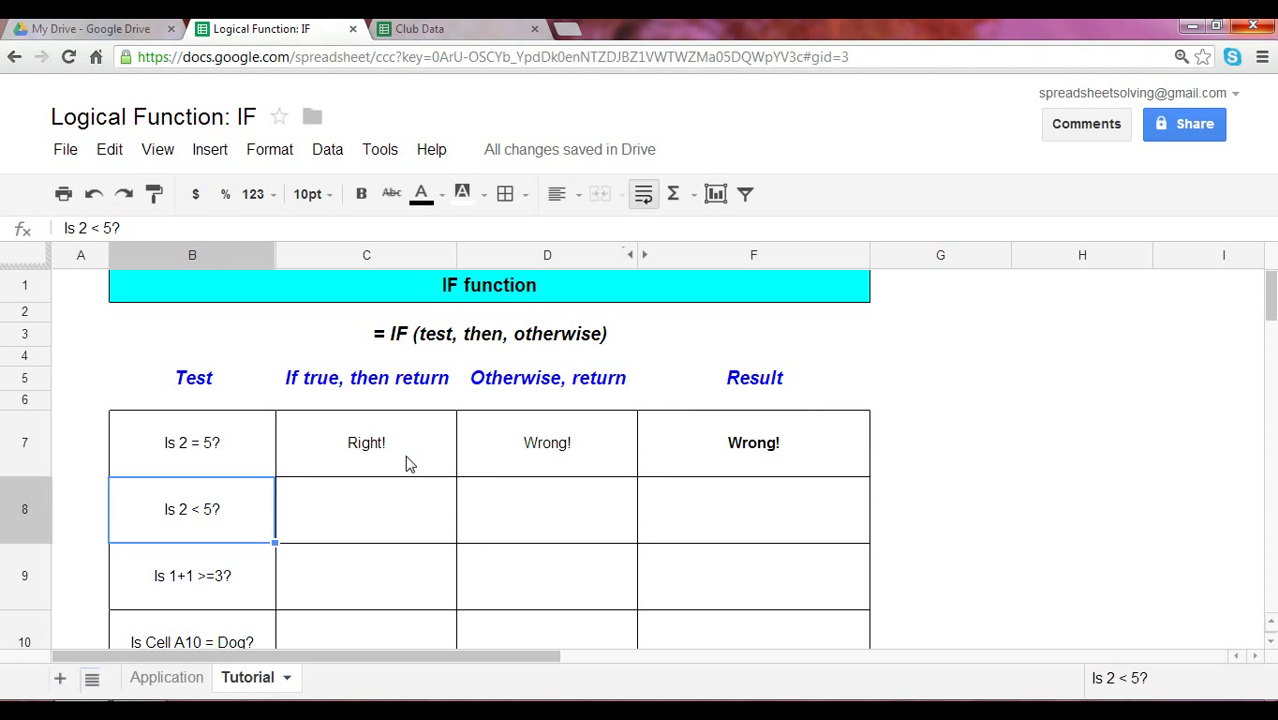
{"action": "key", "text": "Right"}
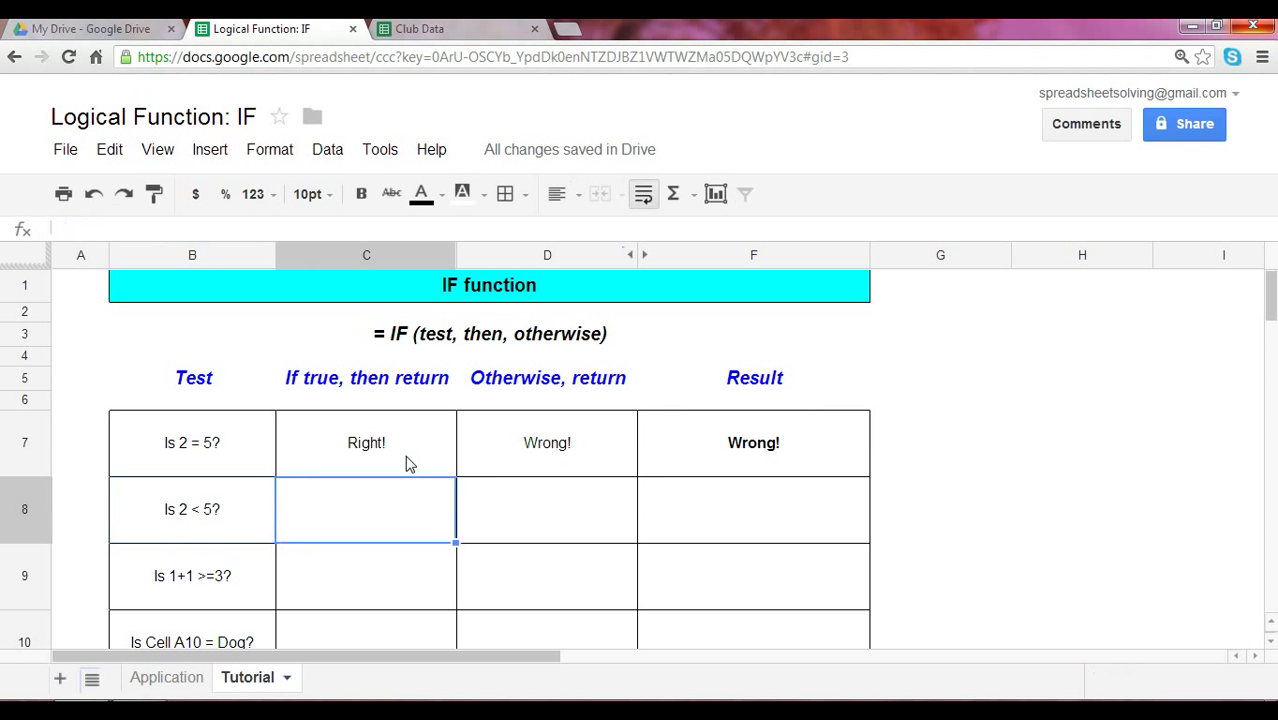
{"action": "type", "text": "Right!"}
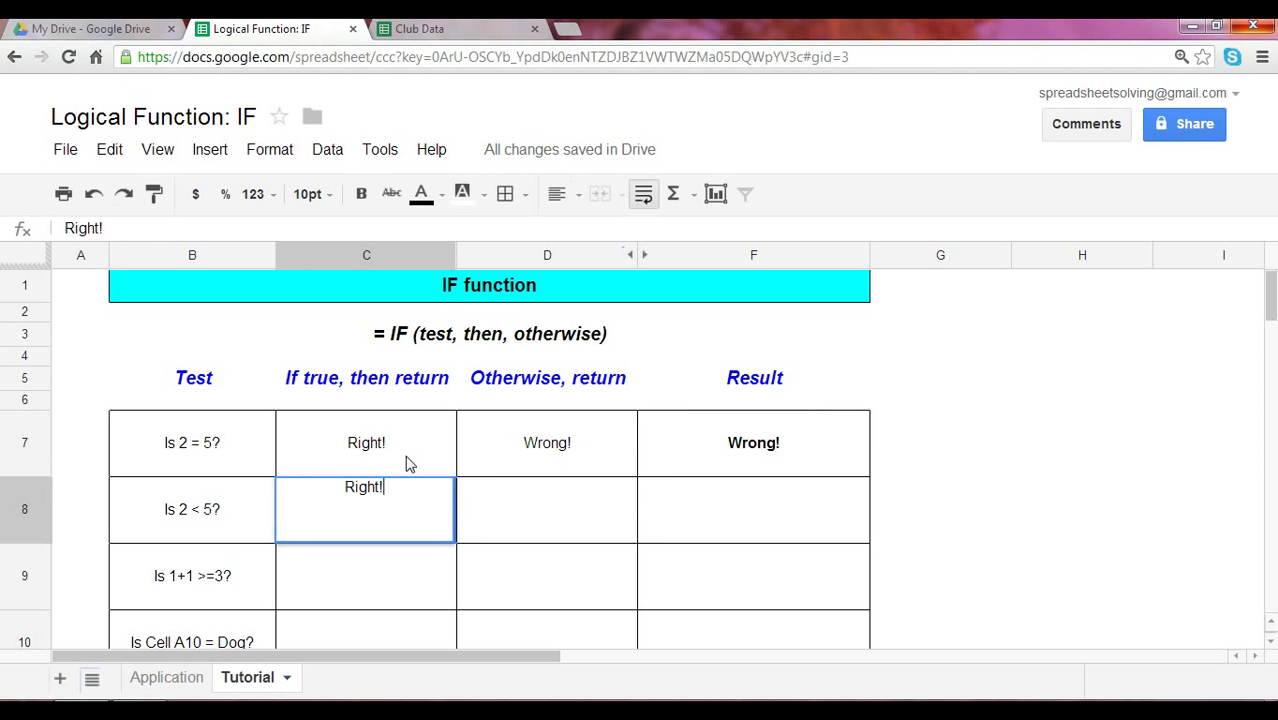
{"action": "key", "text": "Tab"}
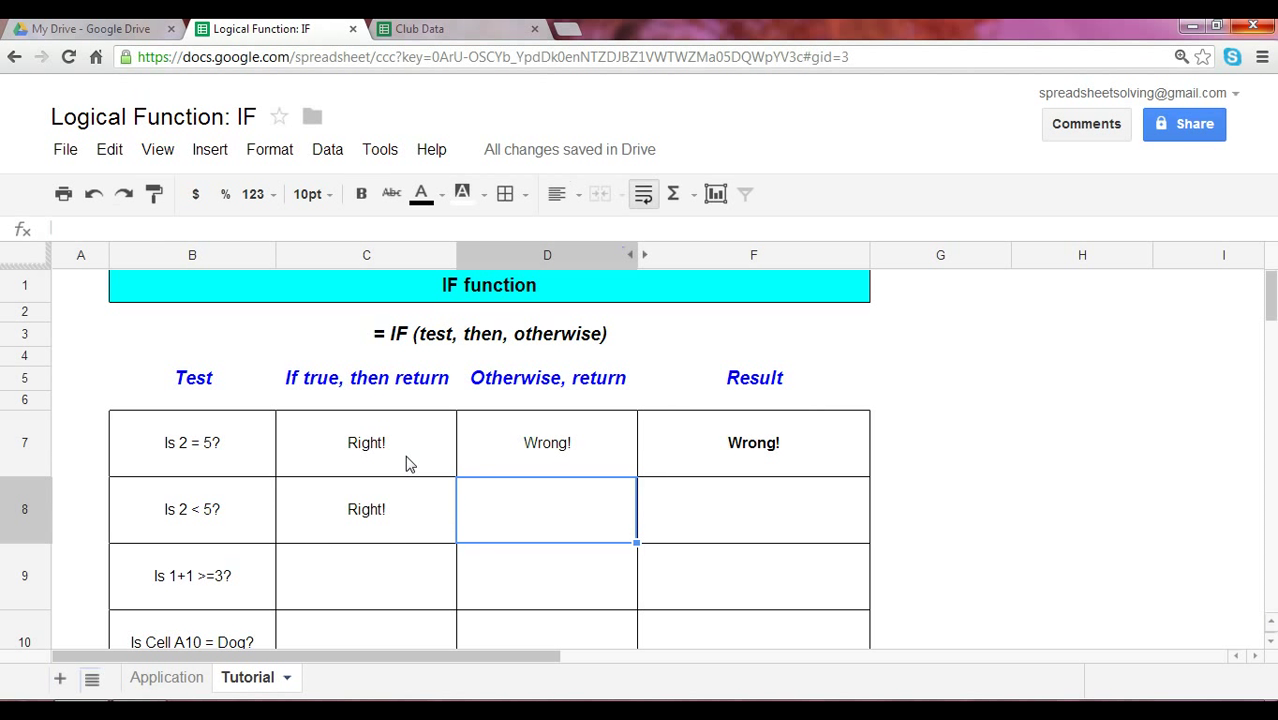
{"action": "type", "text": "Wrong!"}
{"action": "key", "text": "Return"}
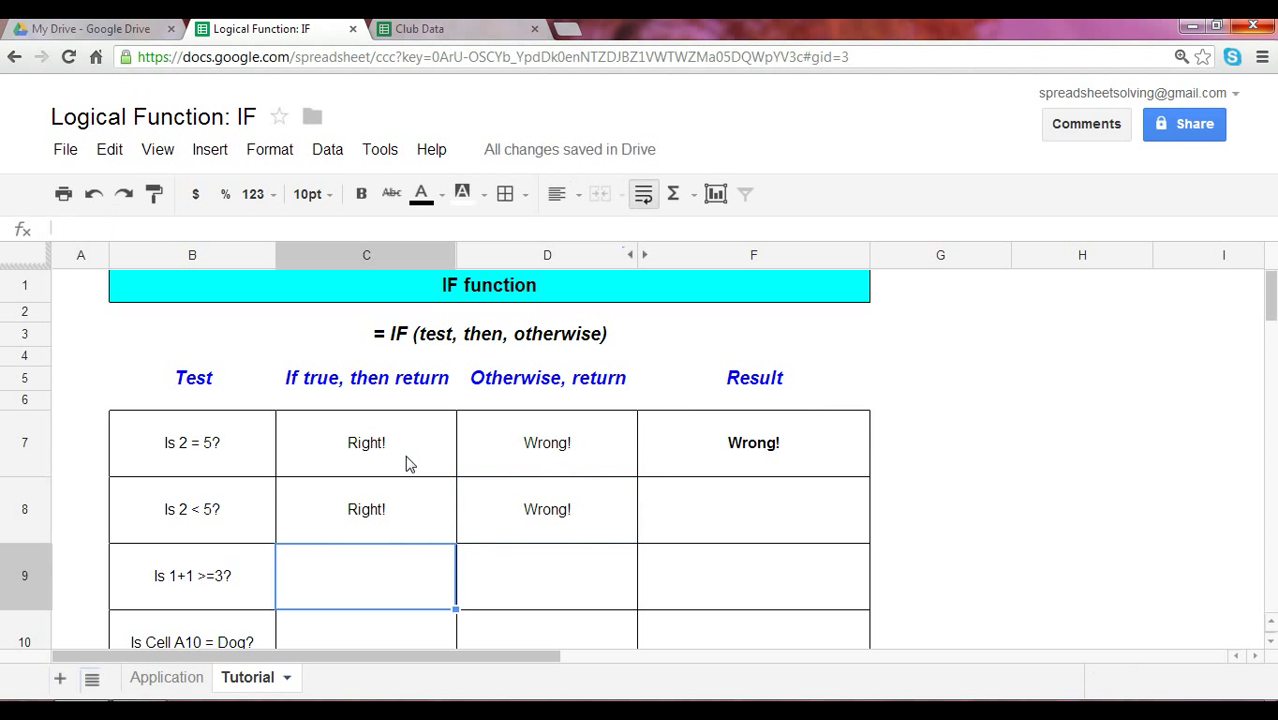
Step: Enter the formula =IF(2<5,C8,D8) in Result cell F8, using references to the two return-value cells
{"action": "key", "text": "Up"}
{"action": "key", "text": "Right"}
{"action": "key", "text": "Right"}
{"action": "type", "text": "="}
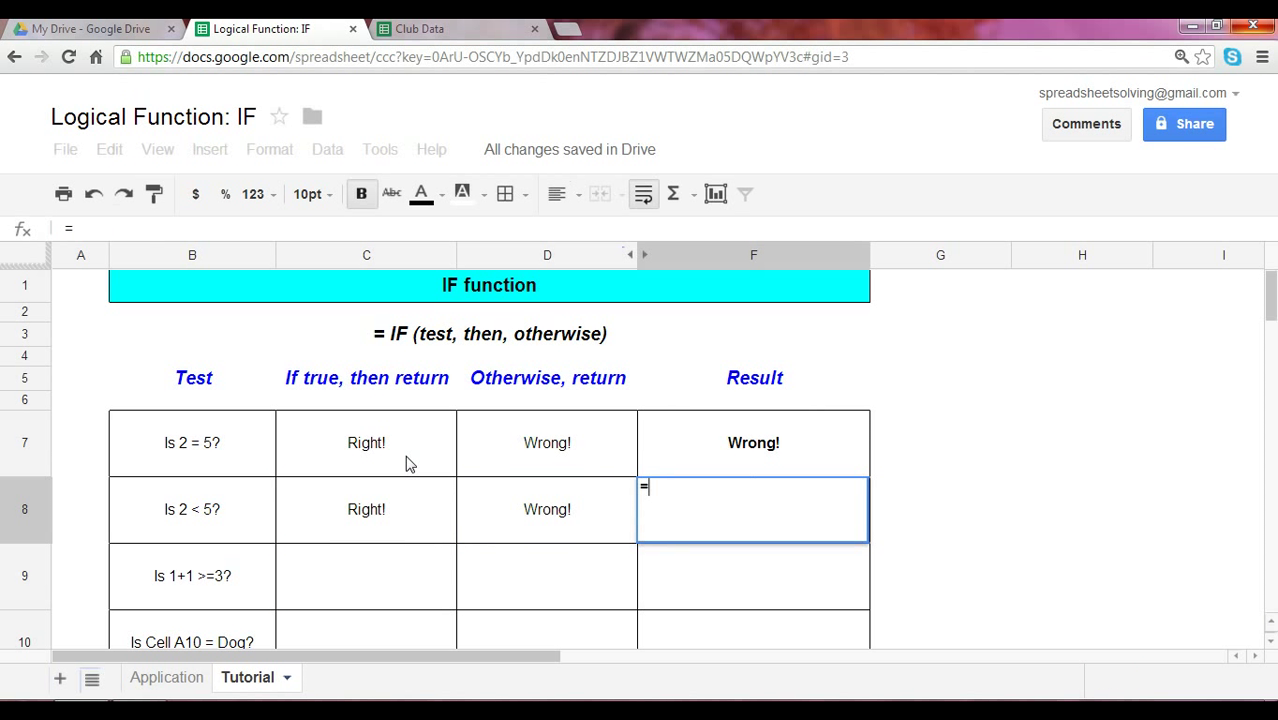
{"action": "type", "text": "IF("}
{"action": "type", "text": "2<5,"}
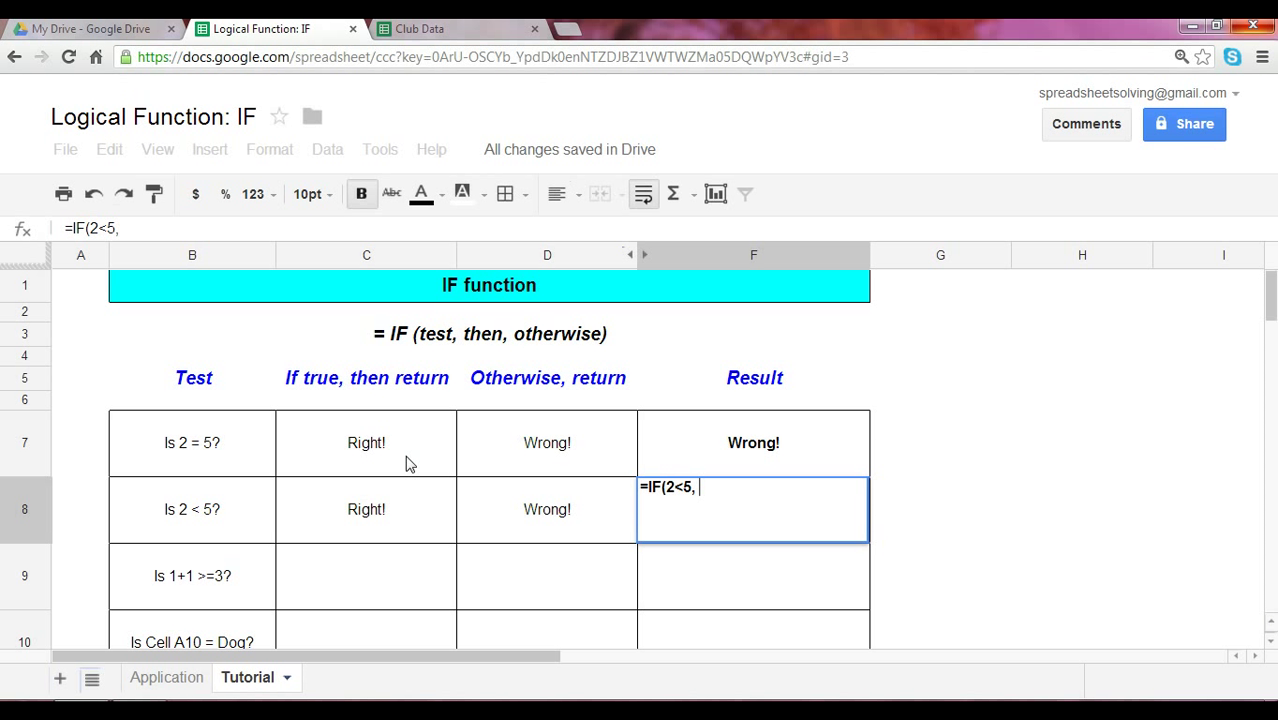
{"action": "left_click", "coordinate": [400, 505]}
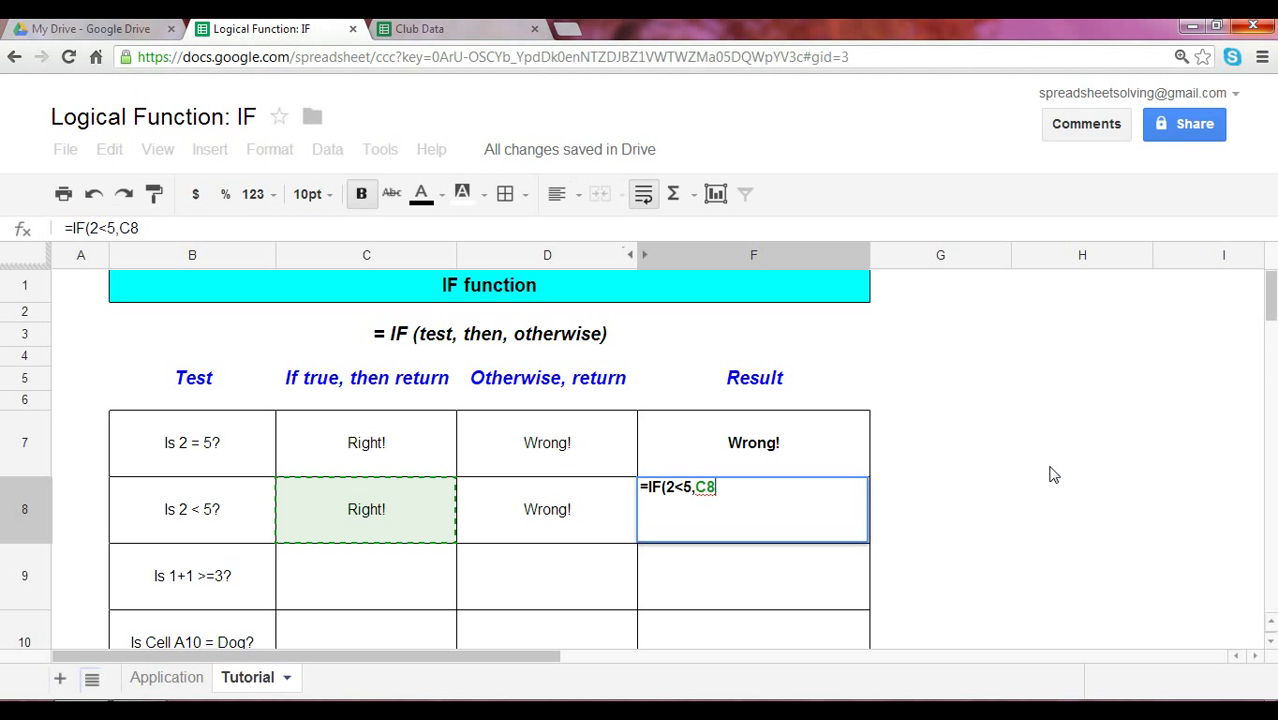
{"action": "type", "text": ","}
{"action": "left_click", "coordinate": [597, 505]}
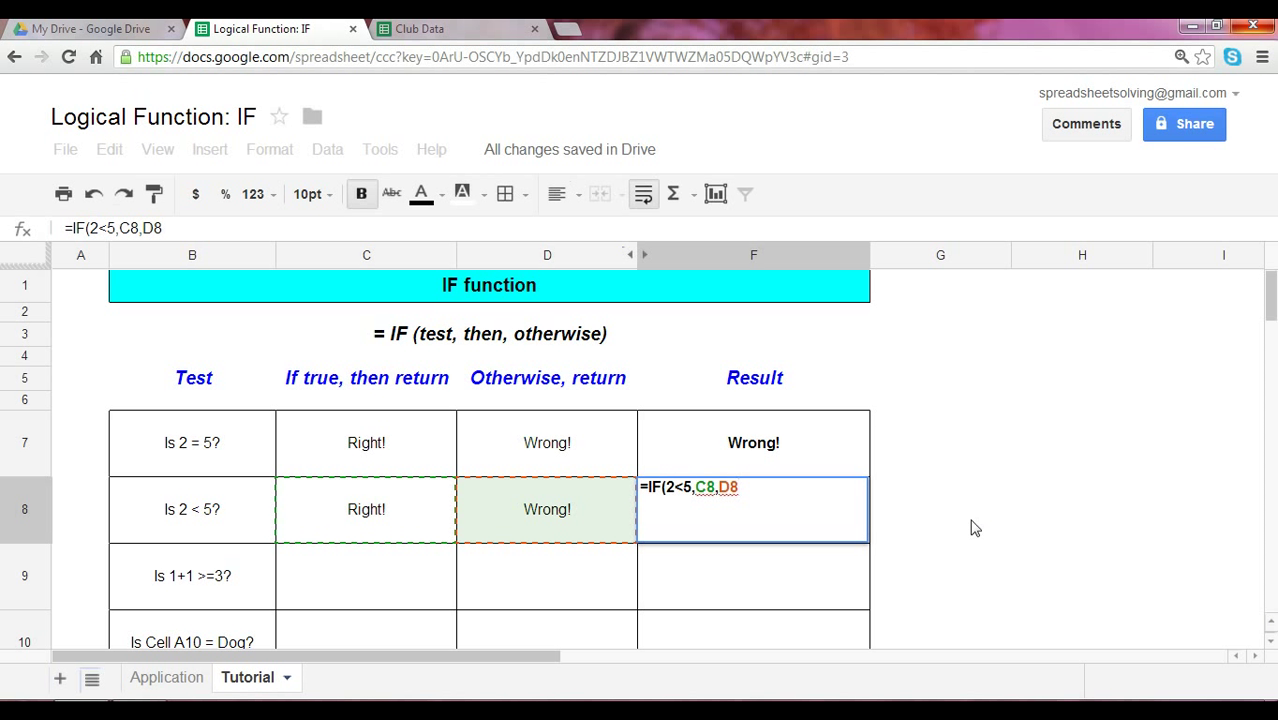
{"action": "type", "text": ")"}
{"action": "left_click_drag", "start_coordinate": [695, 492], "coordinate": [714, 497]}
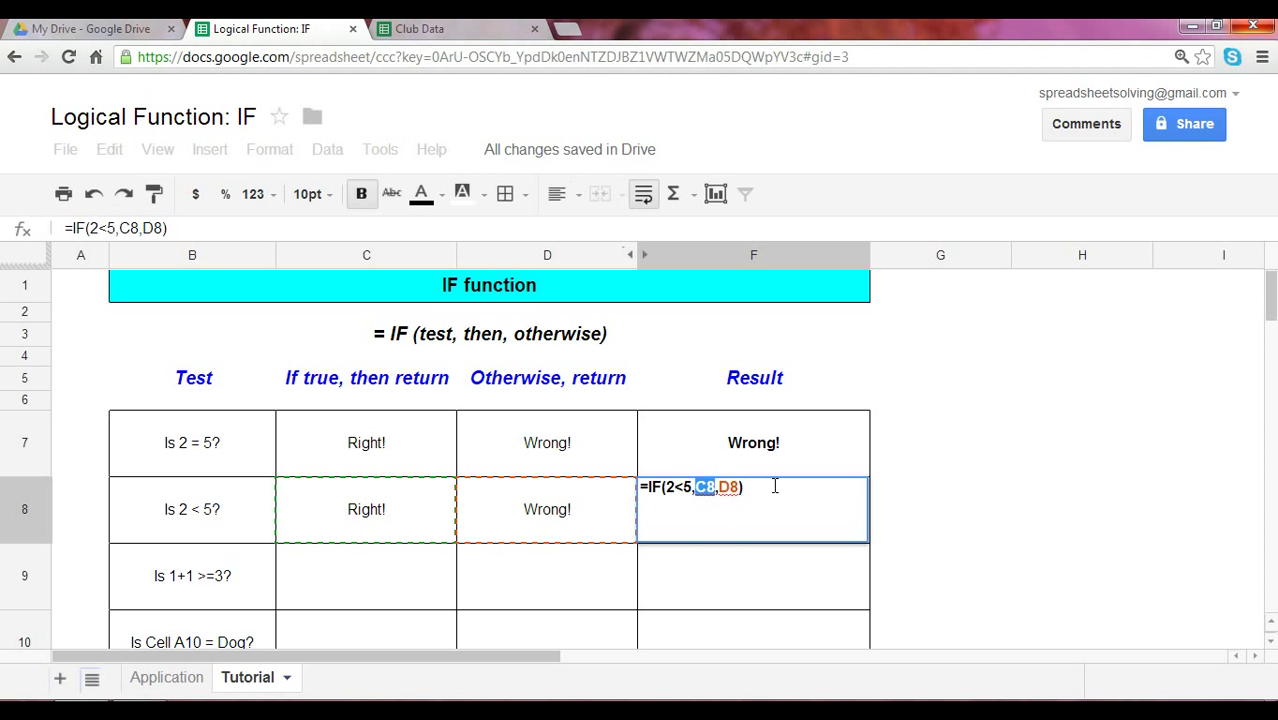
{"action": "key", "text": "Return"}
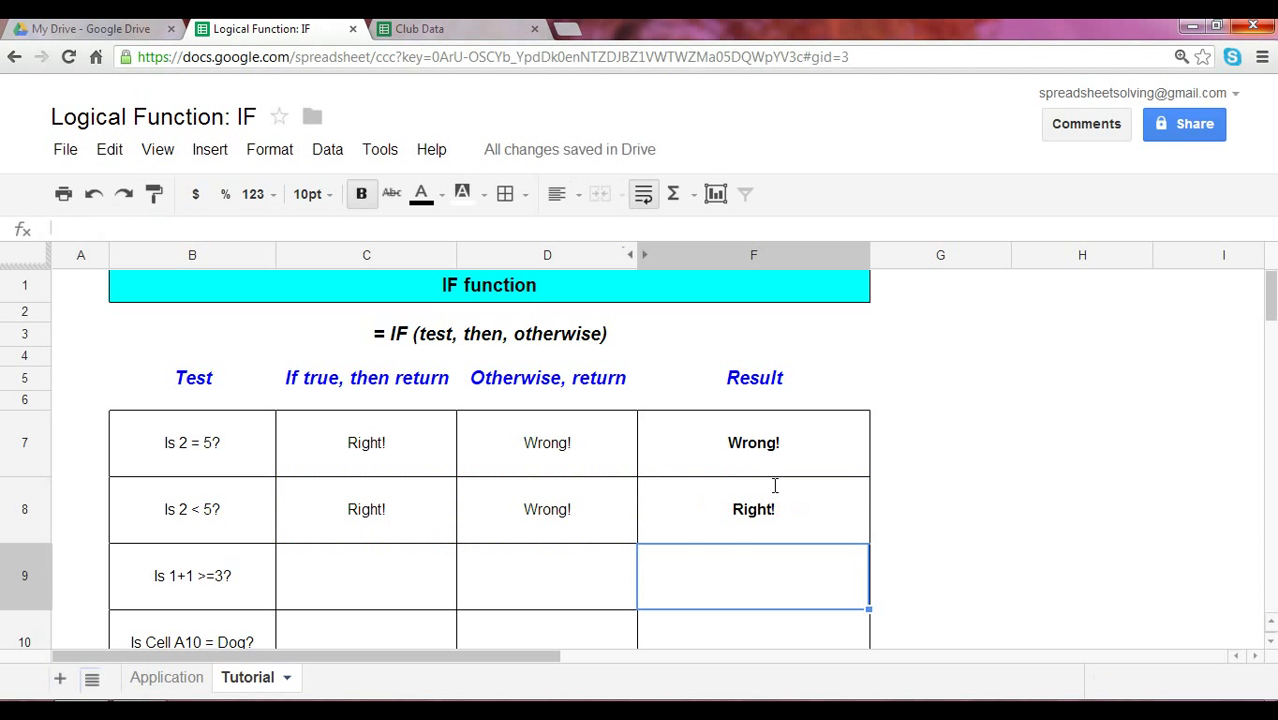
Step: Examine row 8's test and return values and the cell references in the F8 formula
{"action": "left_click", "coordinate": [775, 485]}
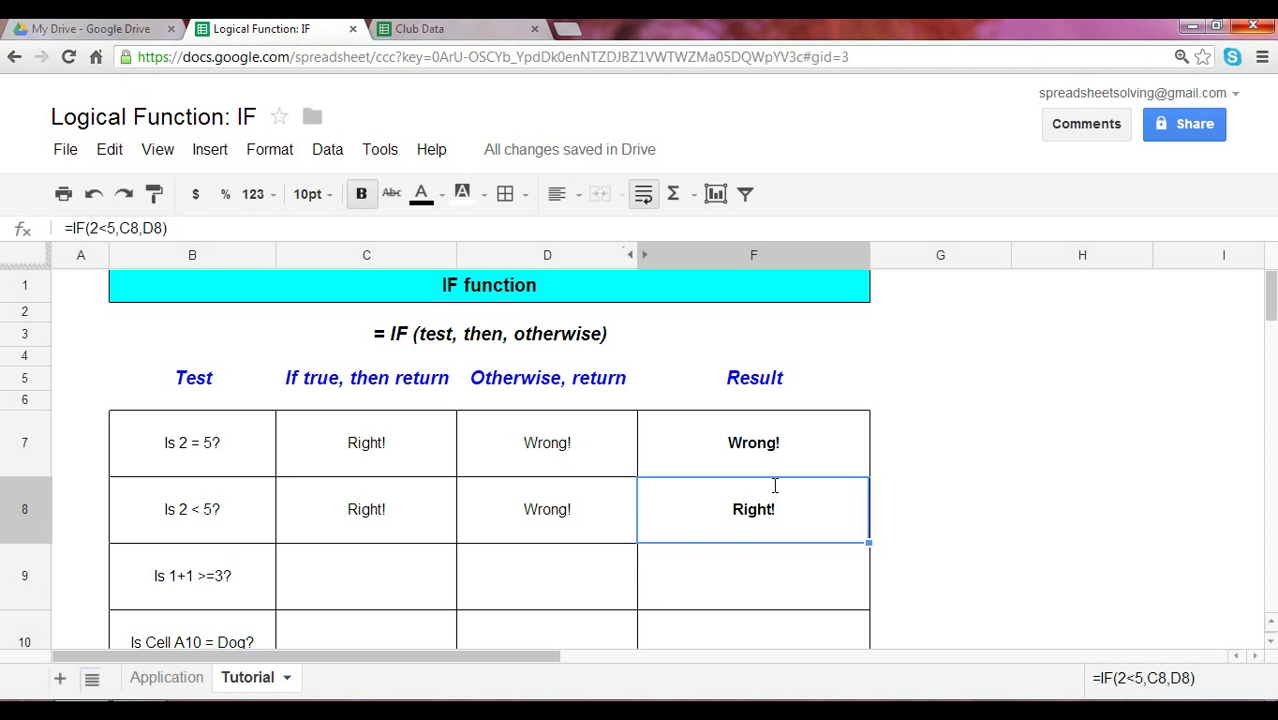
{"action": "key", "text": "Left"}
{"action": "key", "text": "Left"}
{"action": "key", "text": "Left"}
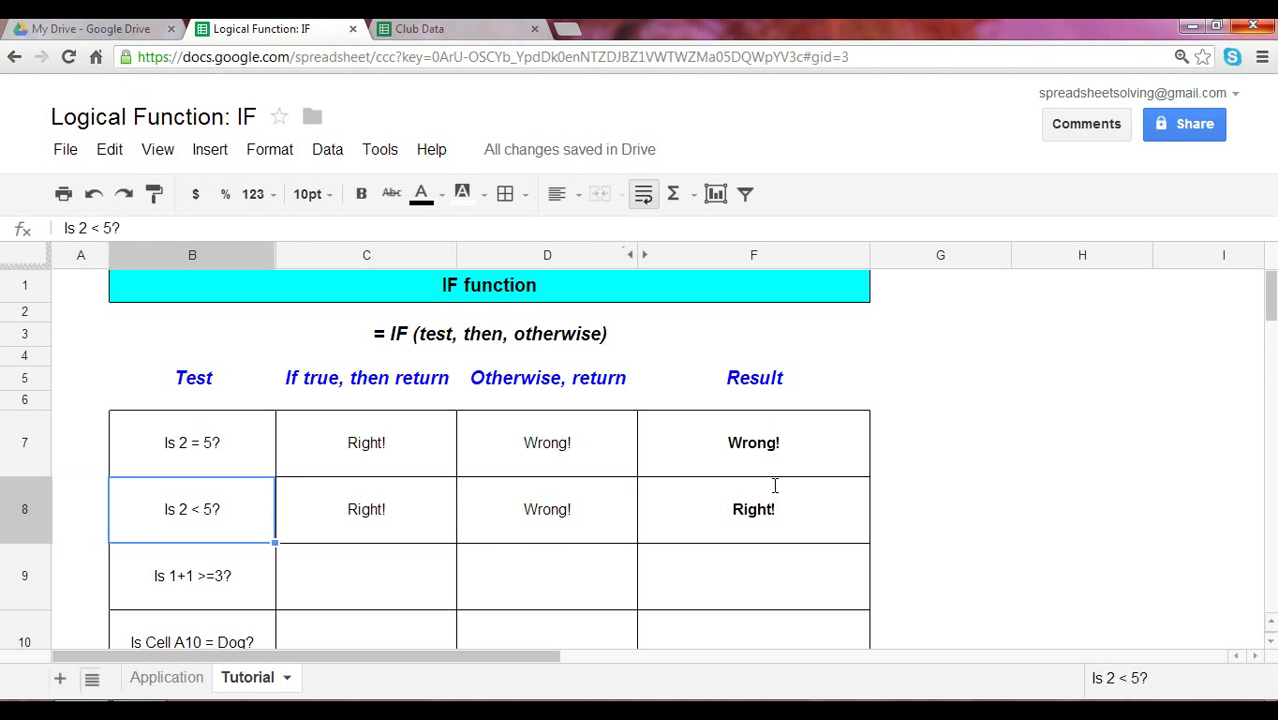
{"action": "key", "text": "Left"}
{"action": "key", "text": "Right"}
{"action": "key", "text": "Right"}
{"action": "key", "text": "Left"}
{"action": "key", "text": "Right"}
{"action": "key", "text": "Right"}
{"action": "key", "text": "Right"}
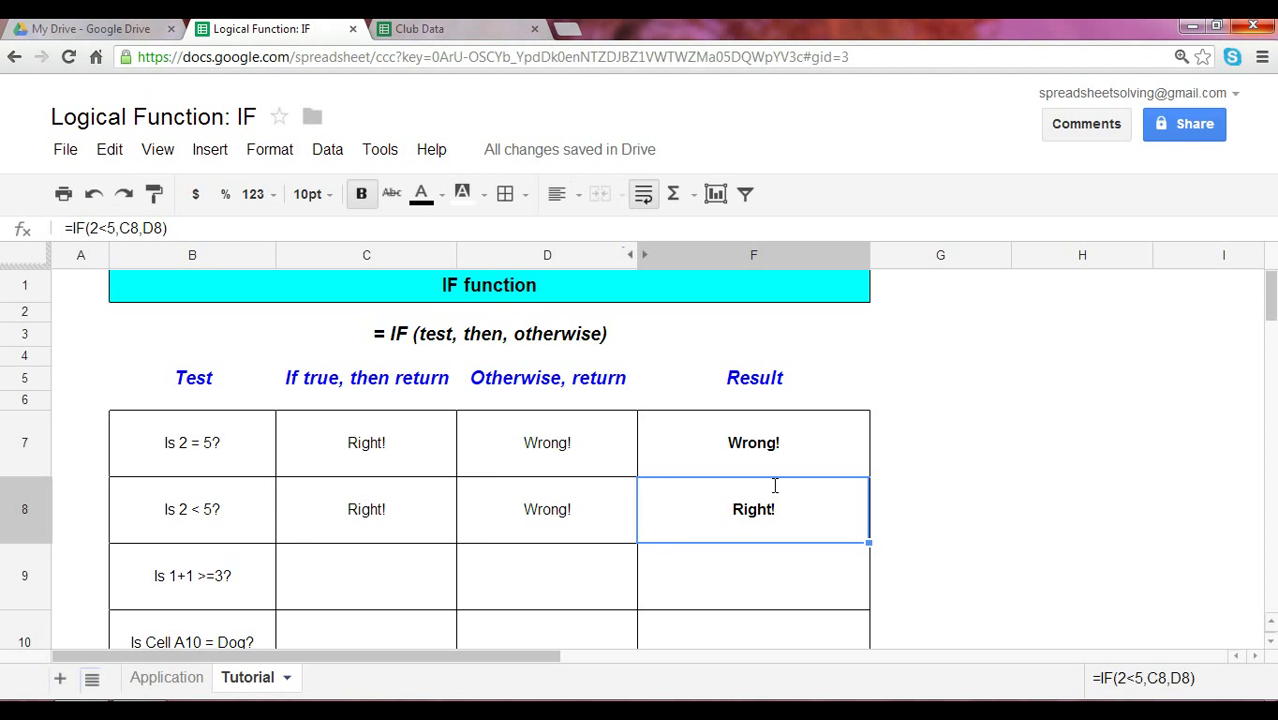
{"action": "key", "text": "F2"}
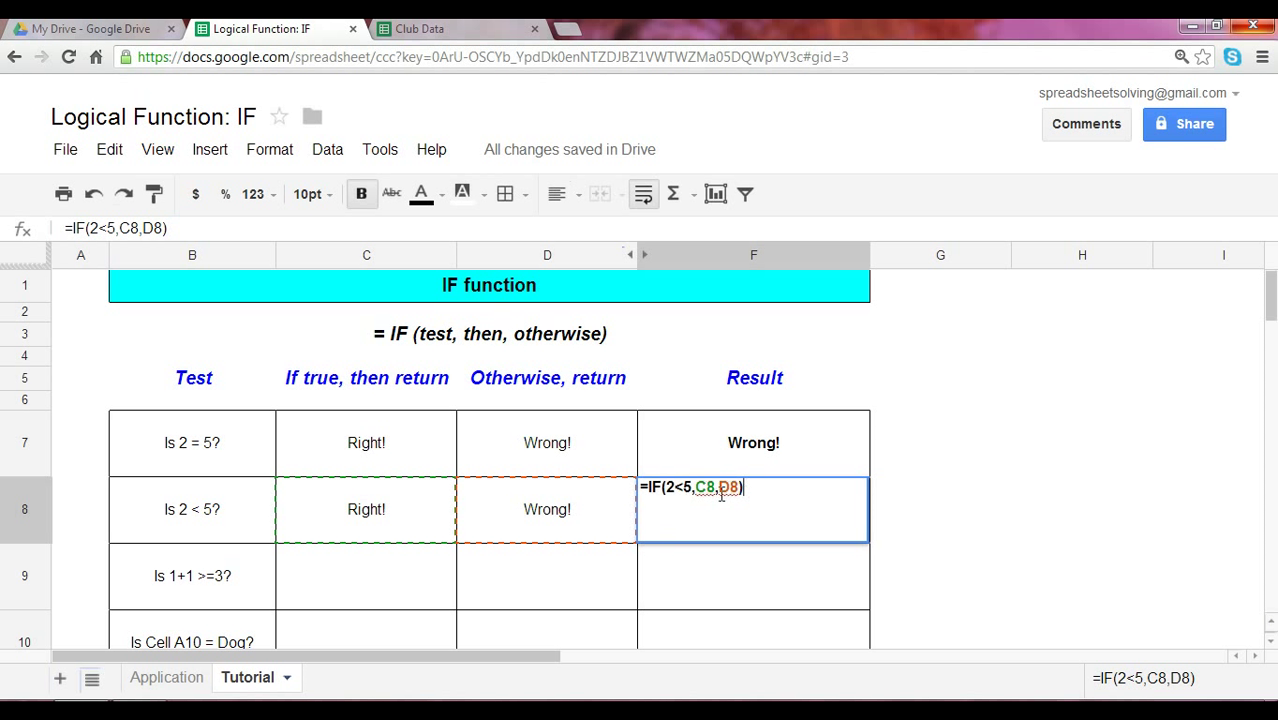
{"action": "key", "text": "Return"}
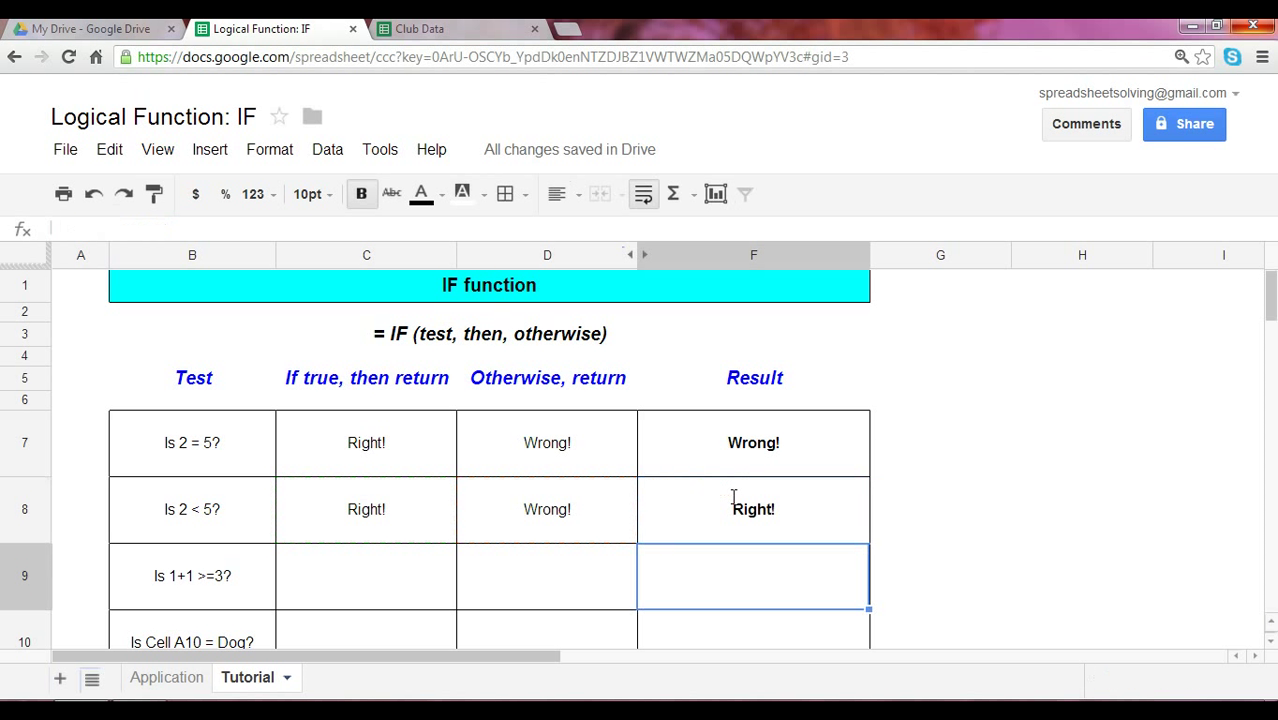
Step: Examine the wording of the third test in B9, leaving its text unedited
{"action": "key", "text": "Left"}
{"action": "key", "text": "Left"}
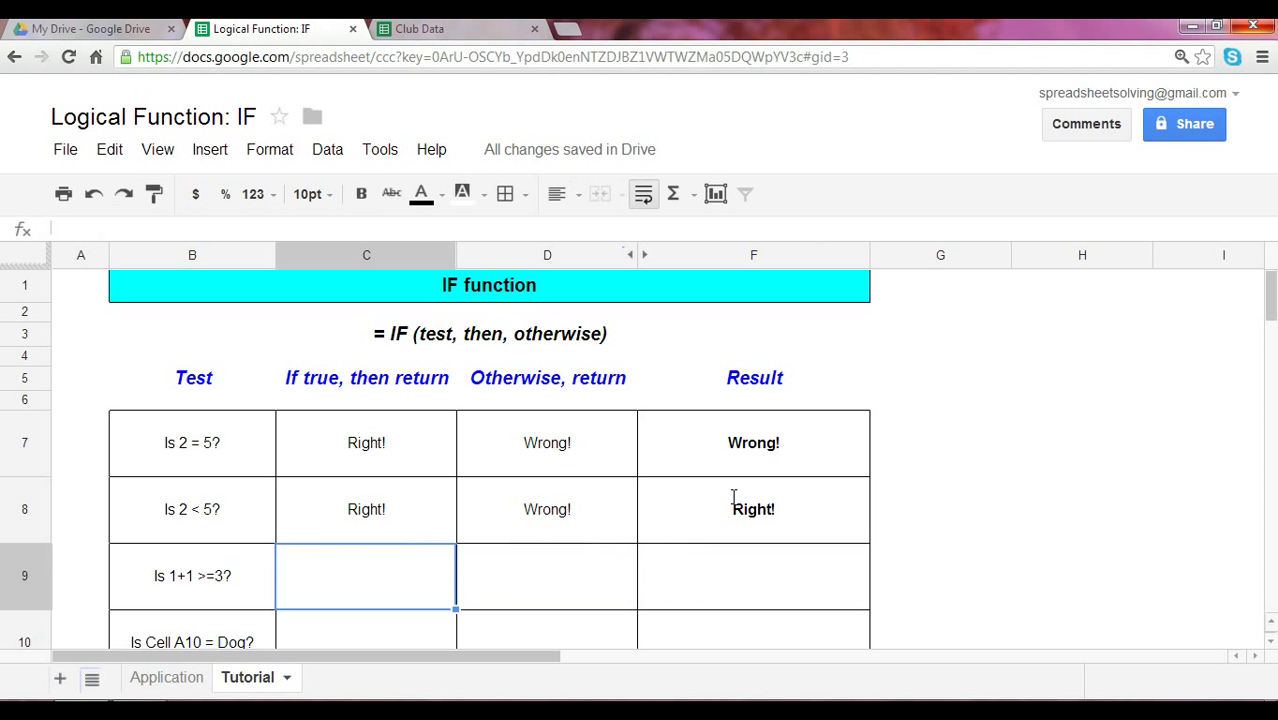
{"action": "key", "text": "Left"}
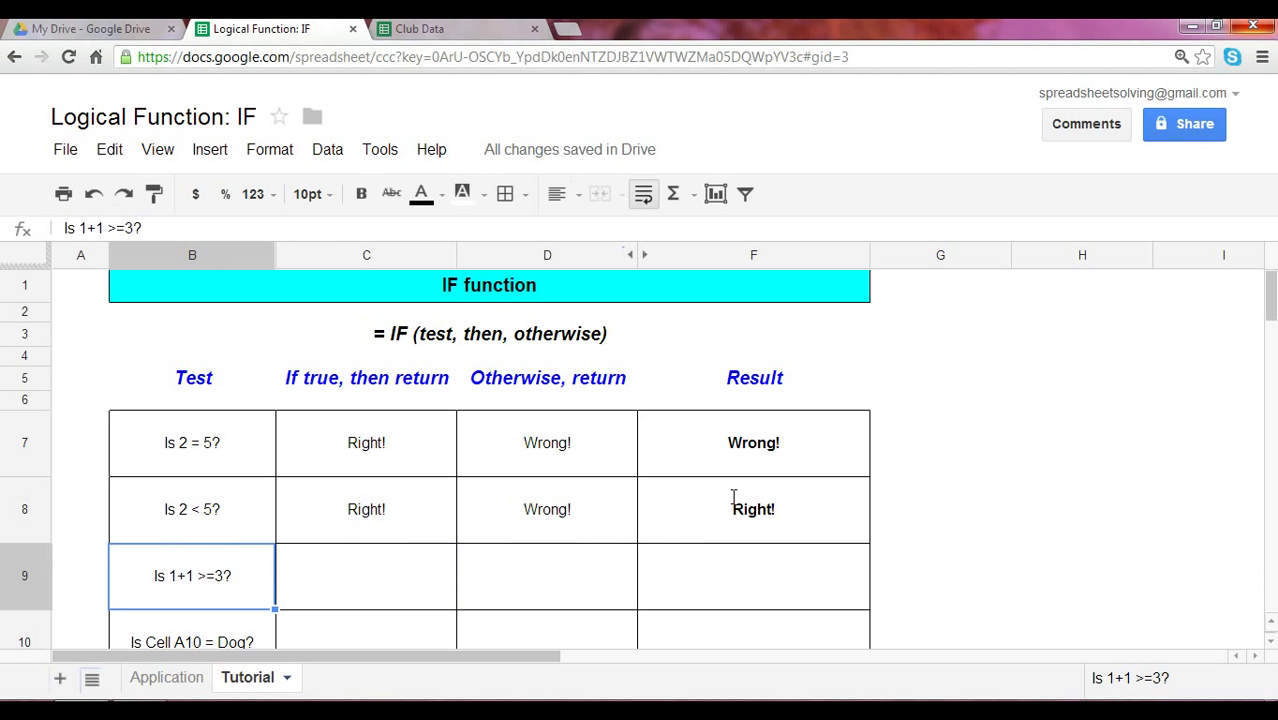
{"action": "key", "text": "Right"}
{"action": "key", "text": "Left"}
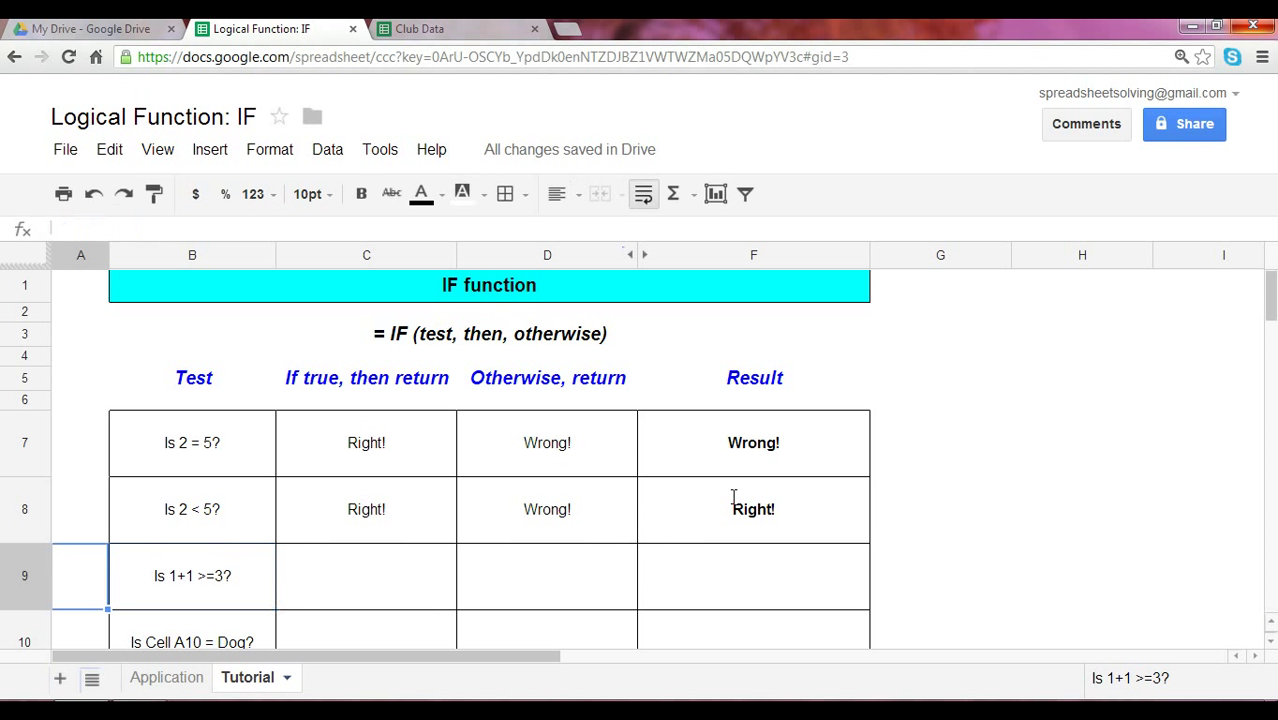
{"action": "key", "text": "Return"}
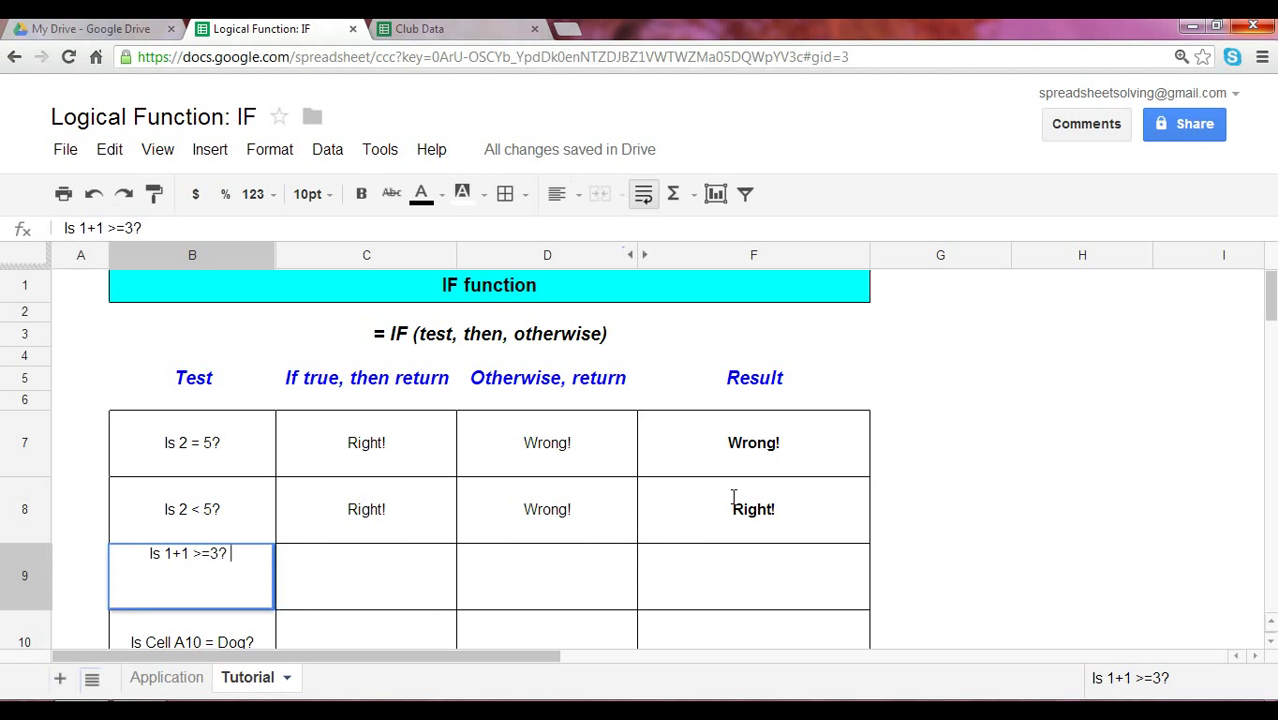
{"action": "key", "text": "Left"}
{"action": "key", "text": "Escape"}
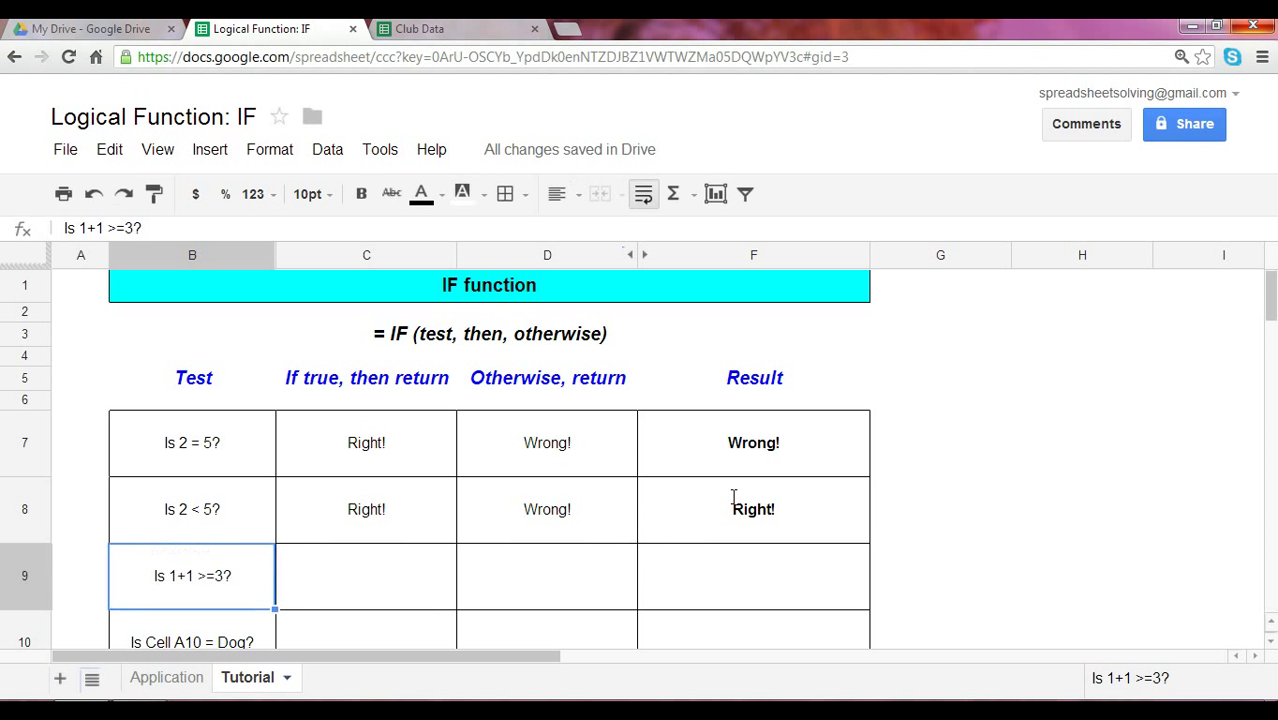
Step: For the "Is 1+1 >=3?" test, enter "Right!" in C9 as the true value and "Wrong!" in D9 as the otherwise value
{"action": "key", "text": "Right"}
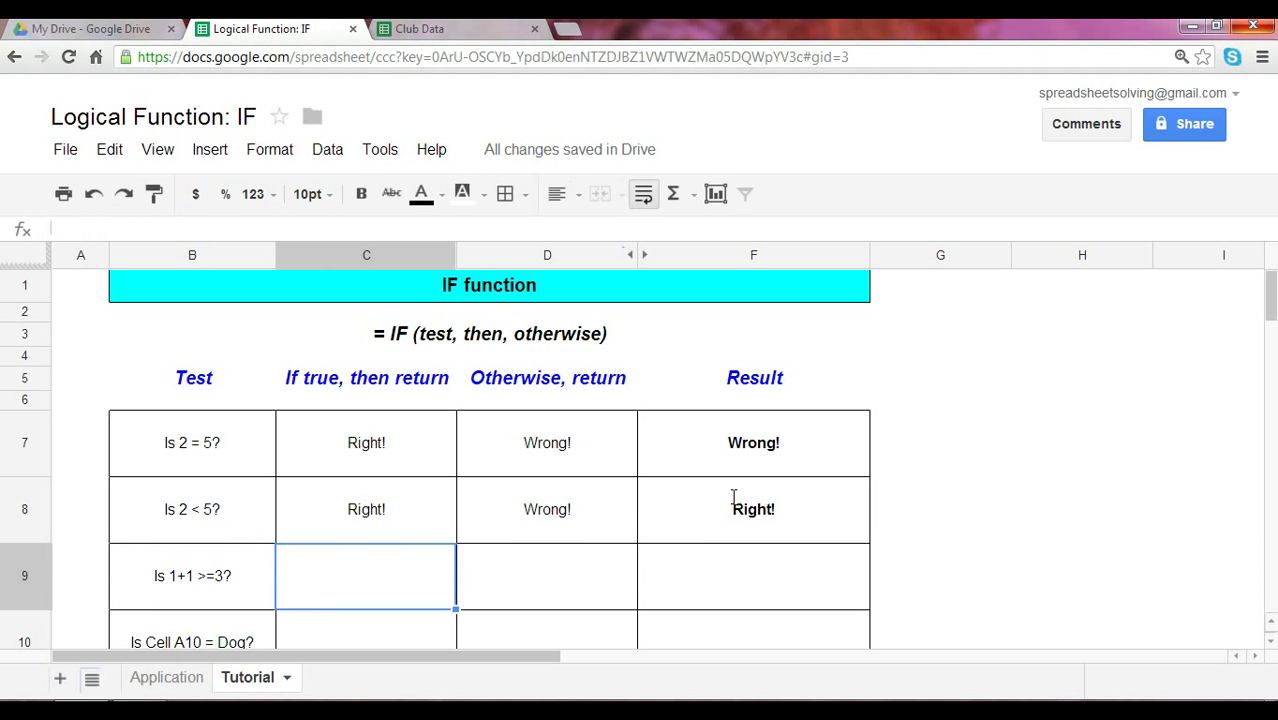
{"action": "type", "text": "Right!q"}
{"action": "key", "text": "Tab"}
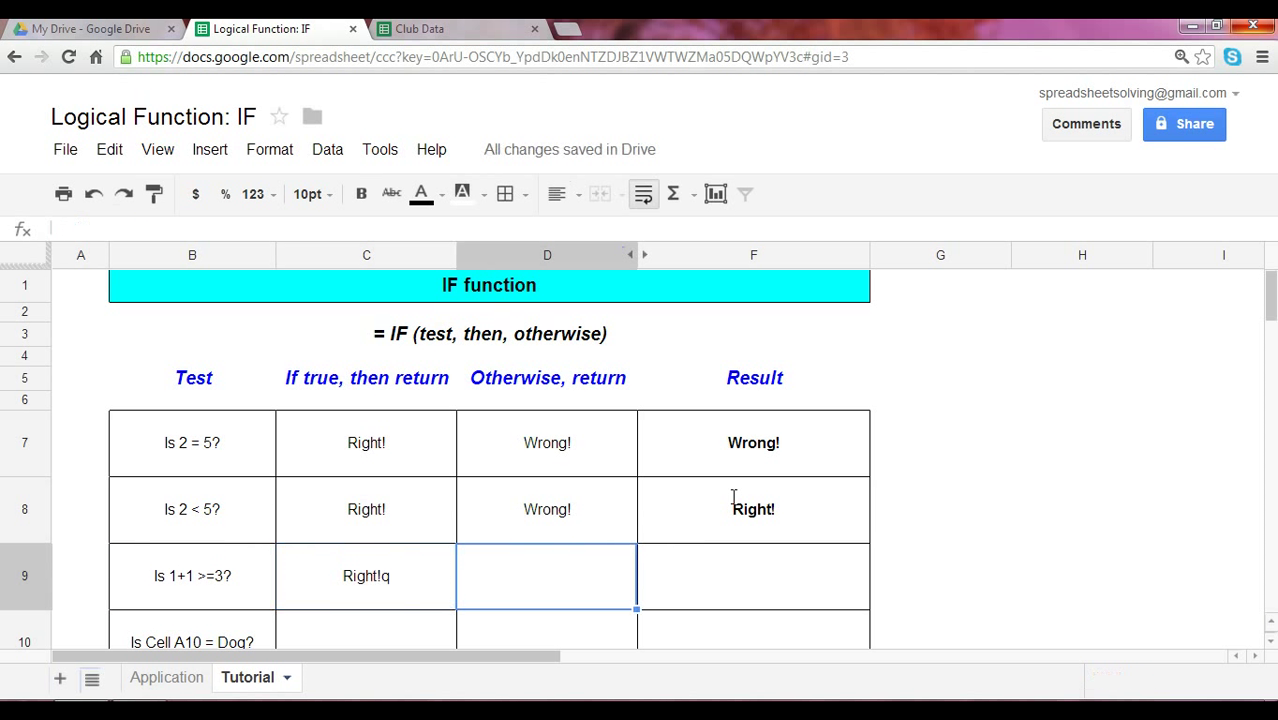
{"action": "key", "text": "Left"}
{"action": "key", "text": "Return"}
{"action": "key", "text": "BackSpace"}
{"action": "key", "text": "Tab"}
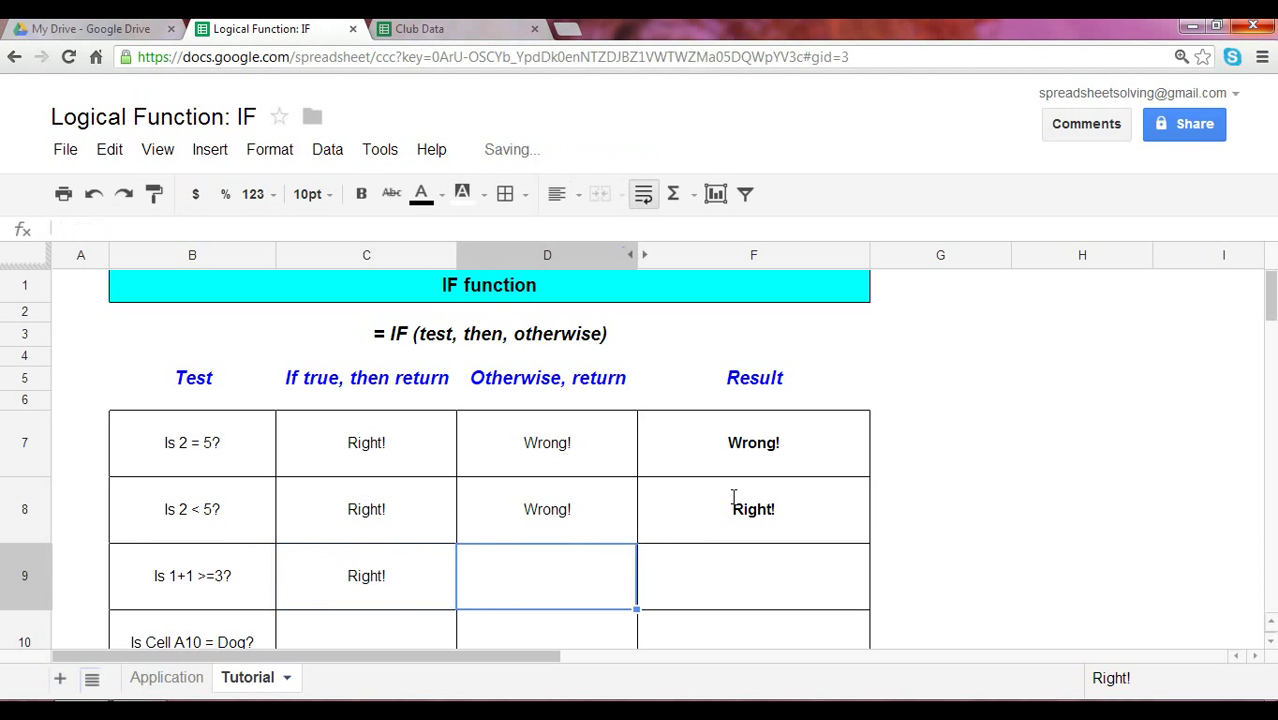
{"action": "type", "text": "Wrong!"}
{"action": "key", "text": "Return"}
Step: Enter the formula =If(1+1>=3,C9,D9) in Result cell F9, referencing the row's two return-value cells
{"action": "key", "text": "Right"}
{"action": "key", "text": "Up"}
{"action": "type", "text": "="}
{"action": "key", "text": "Escape"}
{"action": "left_click", "coordinate": [759, 557]}
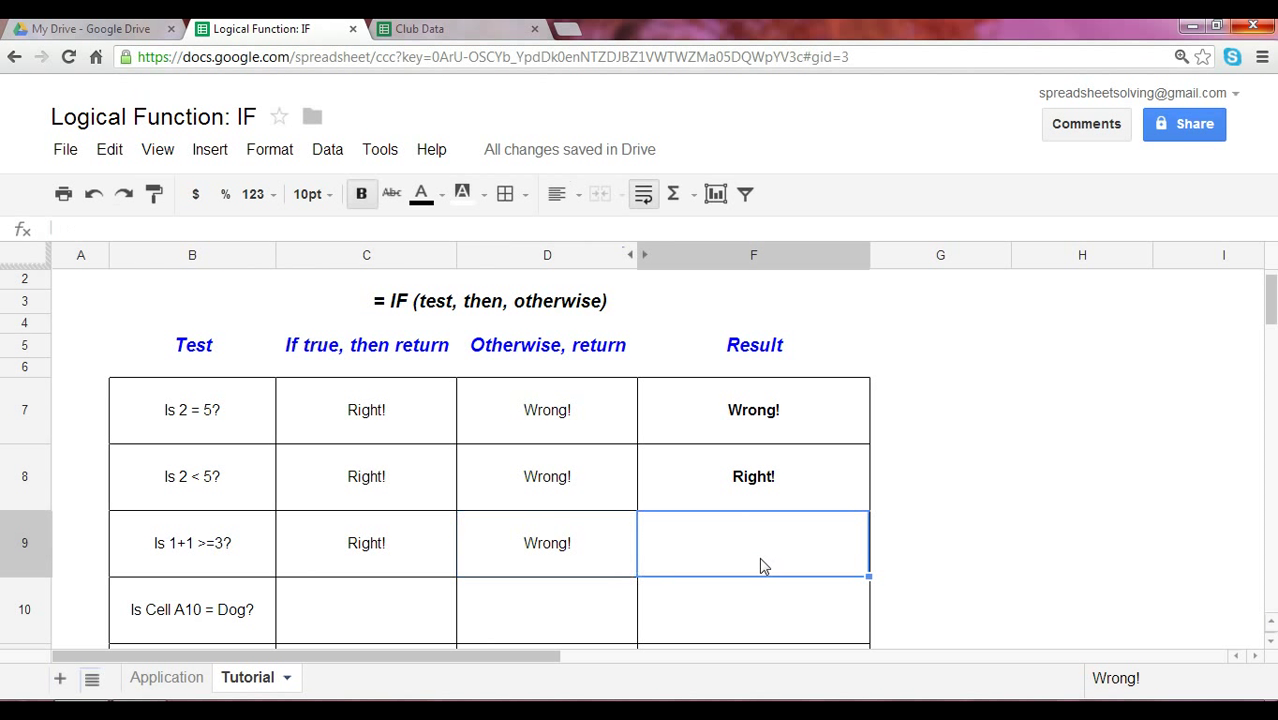
{"action": "type", "text": "=If("}
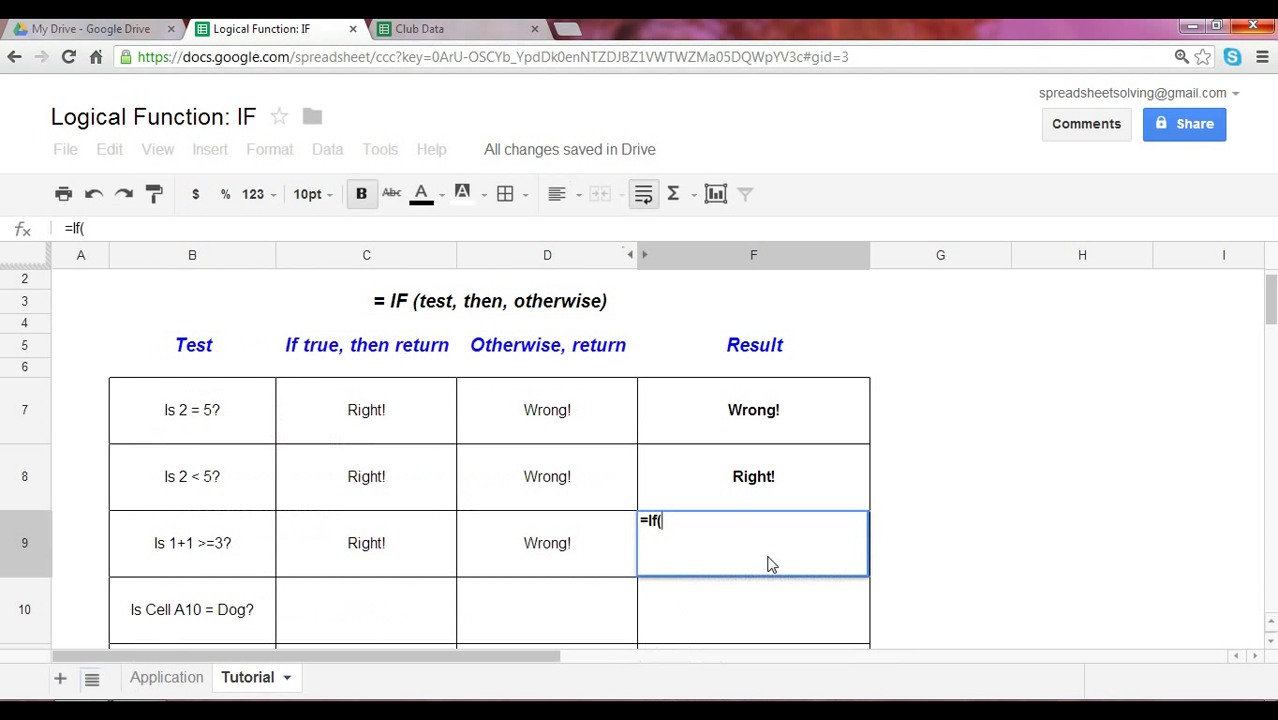
{"action": "type", "text": "1+1>=3,"}
{"action": "left_click", "coordinate": [324, 552]}
{"action": "type", "text": ","}
{"action": "left_click", "coordinate": [584, 530]}
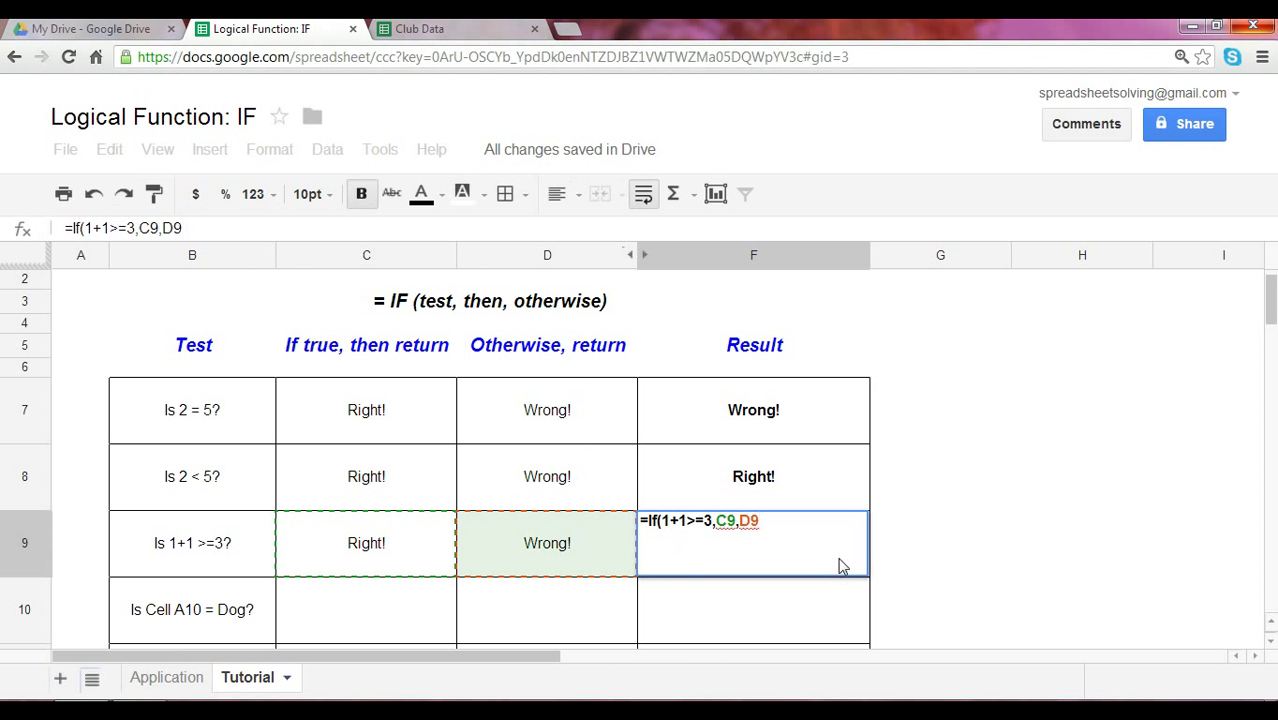
{"action": "type", "text": ")"}
{"action": "key", "text": "Return"}
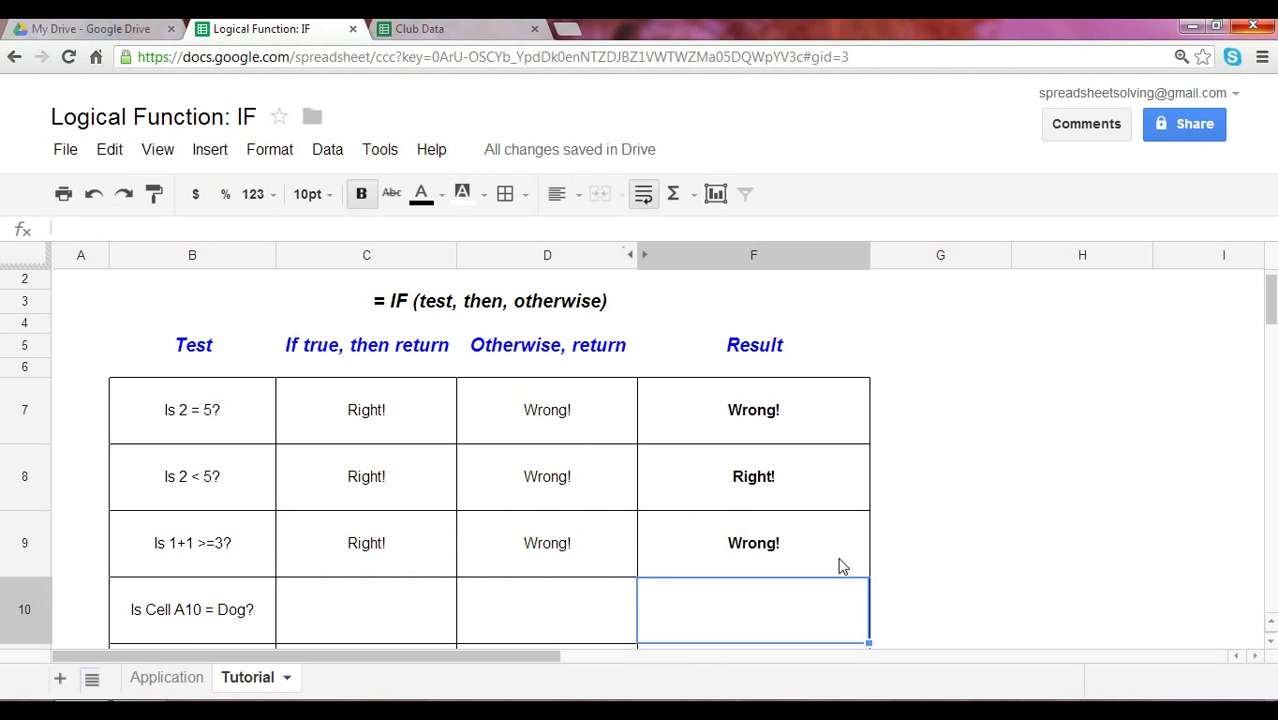
Step: Review the test in B10 and the tests and text return values in rows 7 to 9
{"action": "key", "text": "Left"}
{"action": "key", "text": "Left"}
{"action": "key", "text": "Left"}
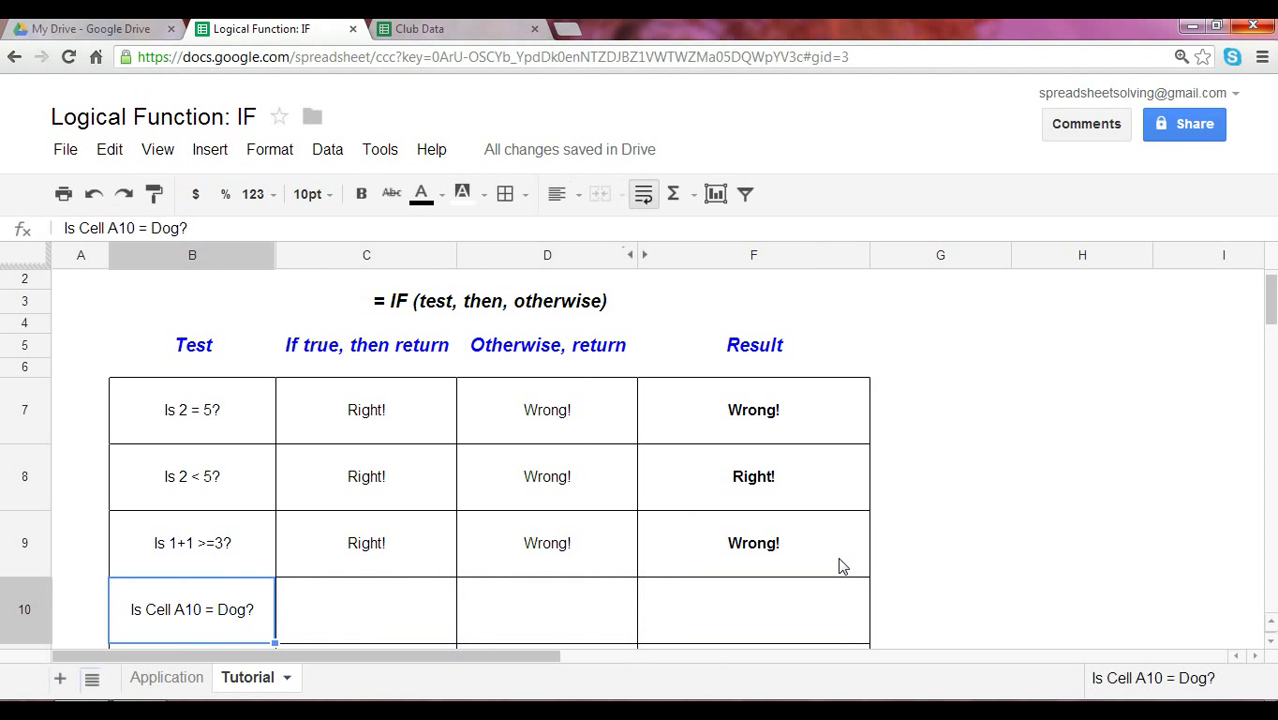
{"action": "key", "text": "Up"}
{"action": "key", "text": "Up"}
{"action": "key", "text": "Up"}
{"action": "key", "text": "Right"}
{"action": "key", "text": "Left"}
{"action": "key", "text": "Left"}
{"action": "key", "text": "Down"}
{"action": "key", "text": "Down"}
{"action": "key", "text": "Down"}
{"action": "key", "text": "Right"}
{"action": "key", "text": "Right"}
{"action": "key", "text": "Up"}
{"action": "key", "text": "Up"}
{"action": "key", "text": "Up"}
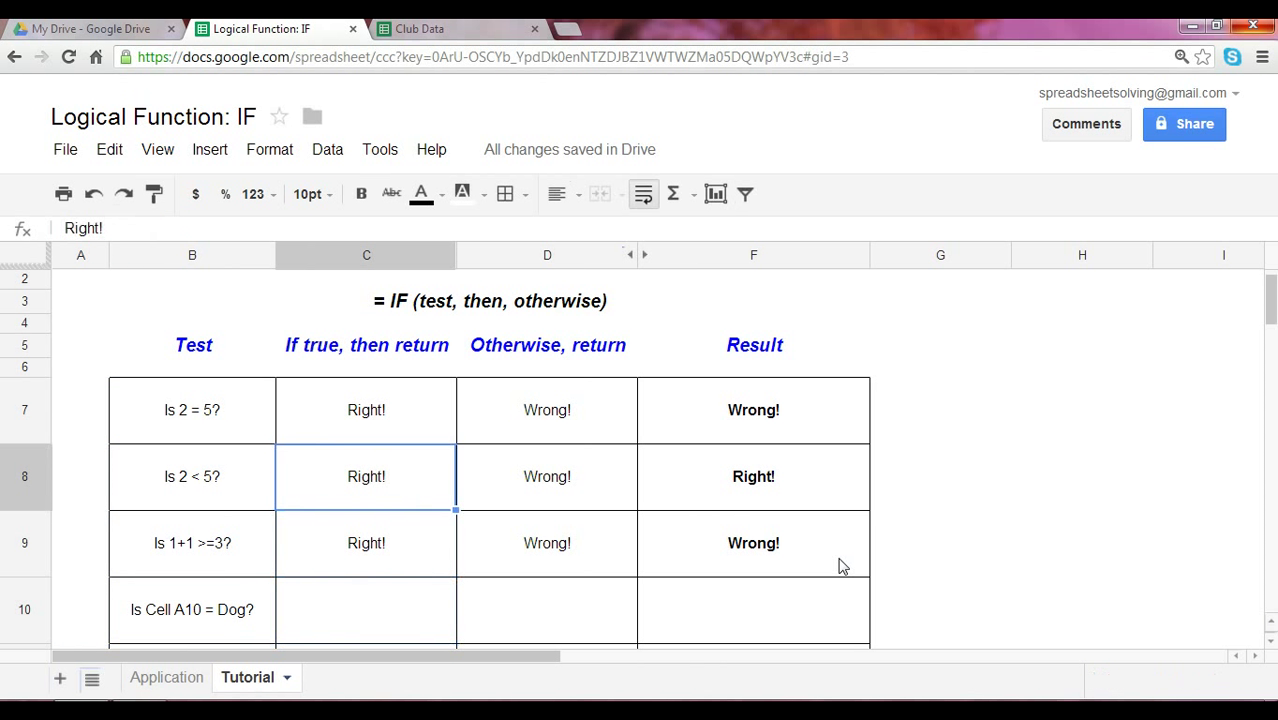
{"action": "key", "text": "Right"}
{"action": "key", "text": "Left"}
{"action": "key", "text": "Down"}
{"action": "key", "text": "Down"}
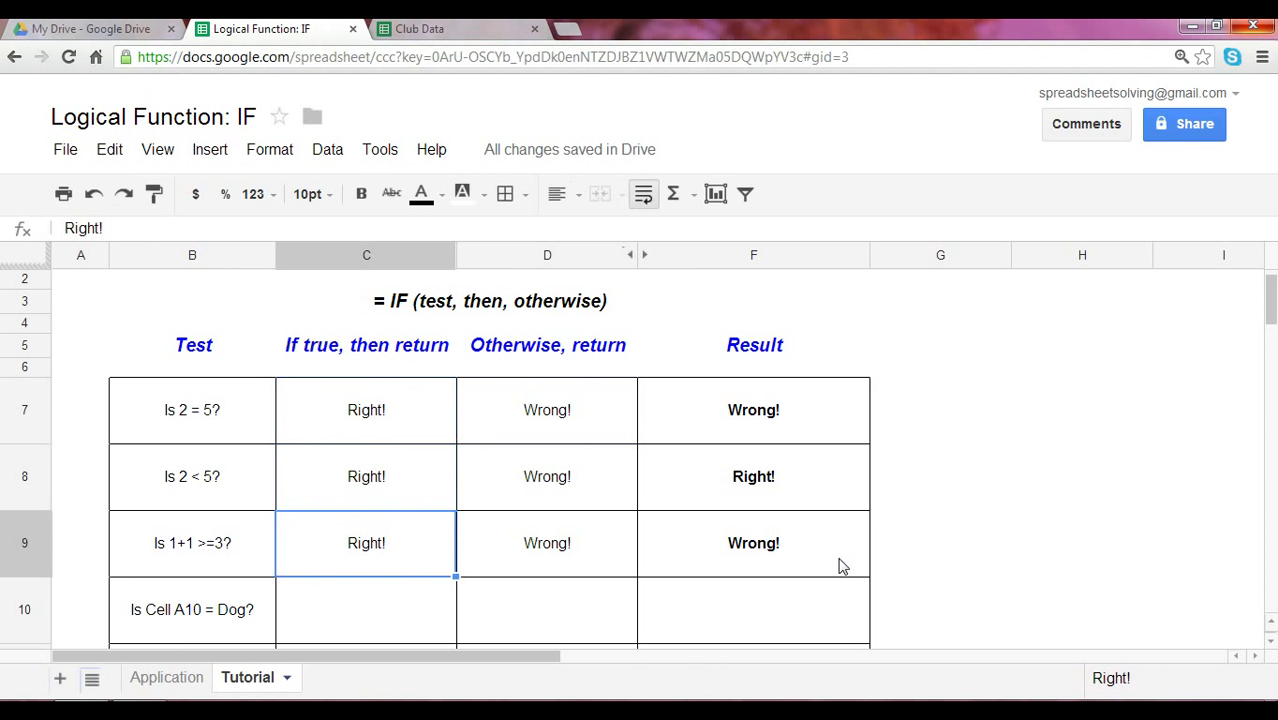
{"action": "key", "text": "Right"}
{"action": "key", "text": "Left"}
Step: Set the text colour of cells A10:A11 to black
{"action": "key", "text": "Down"}
{"action": "key", "text": "Down"}
{"action": "key", "text": "Left"}
{"action": "key", "text": "Up"}
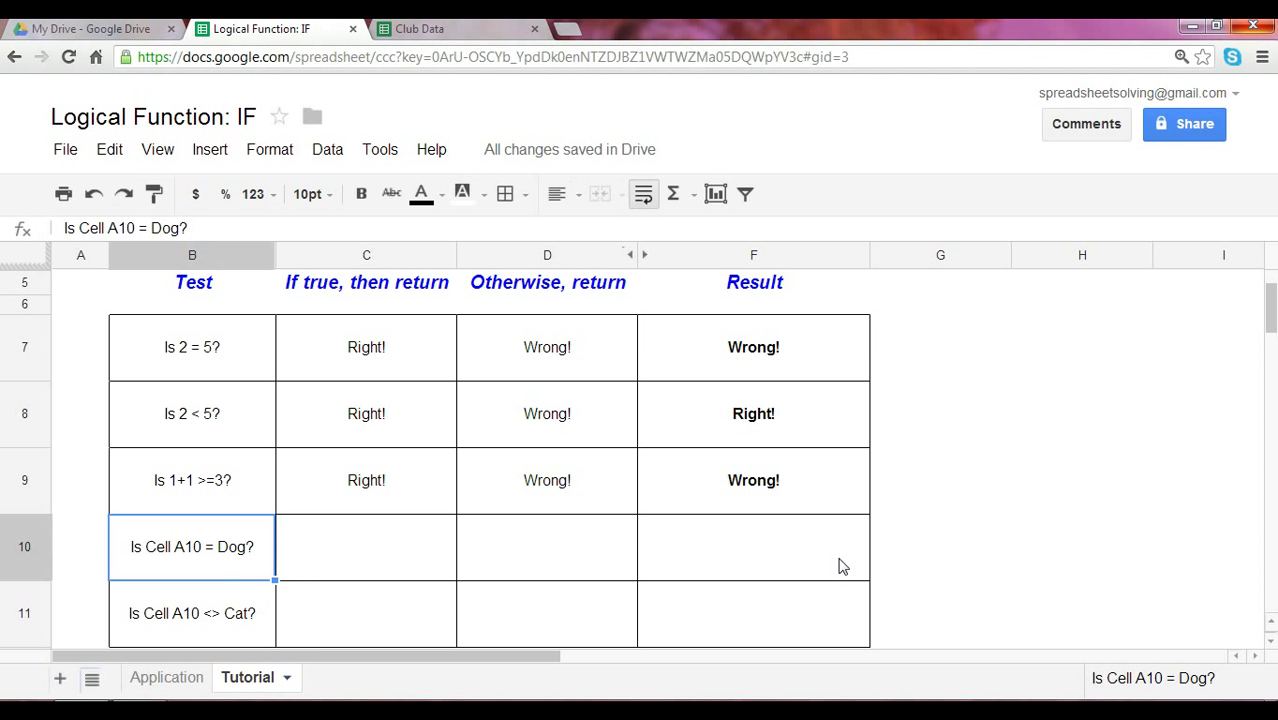
{"action": "key", "text": "Left"}
{"action": "key", "text": "shift+Down"}
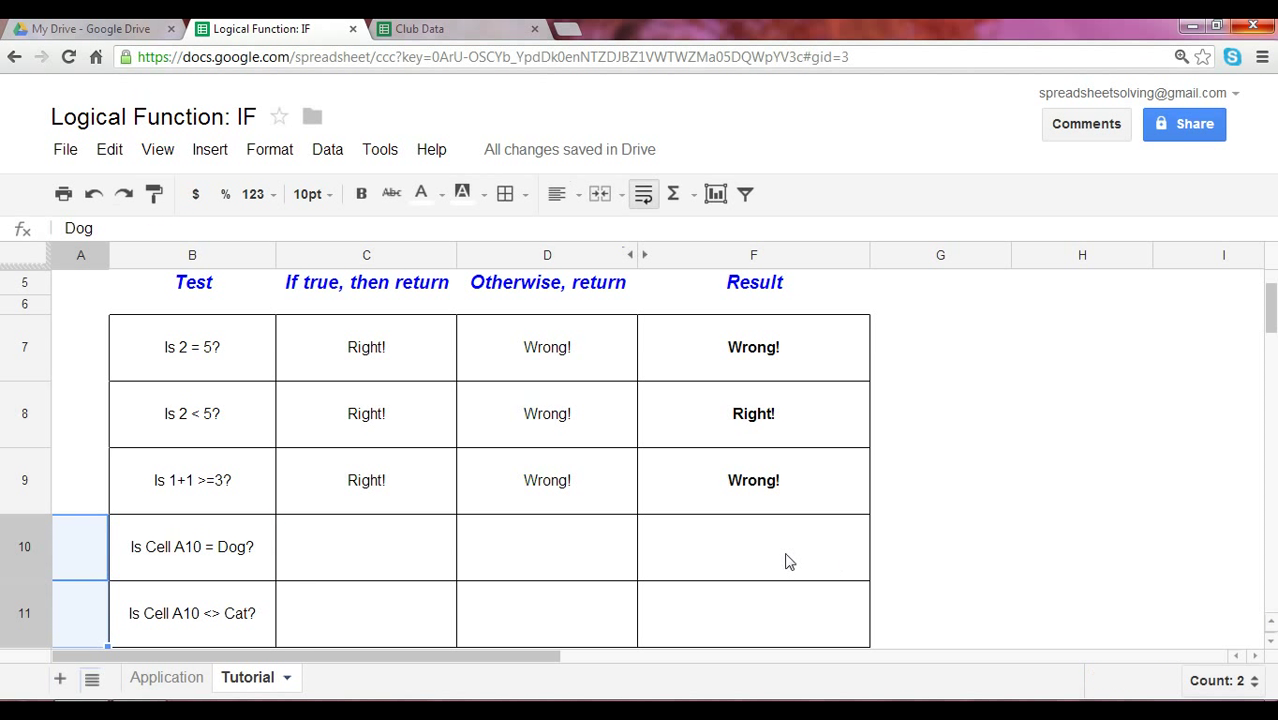
{"action": "left_click", "coordinate": [444, 199]}
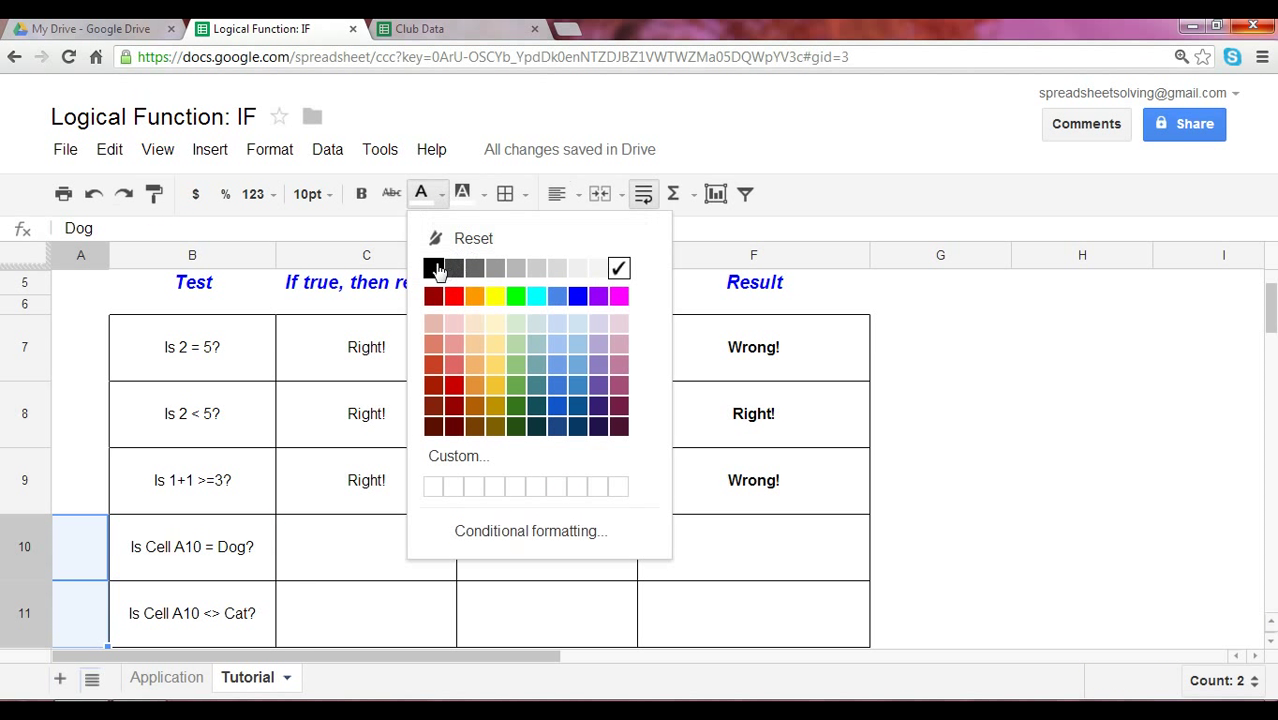
{"action": "left_click", "coordinate": [432, 267]}
Step: For the "Is Cell A10 = Dog?" test, enter 1 in C10 as the true value and 0 in D10 as the otherwise value
{"action": "left_click", "coordinate": [373, 540]}
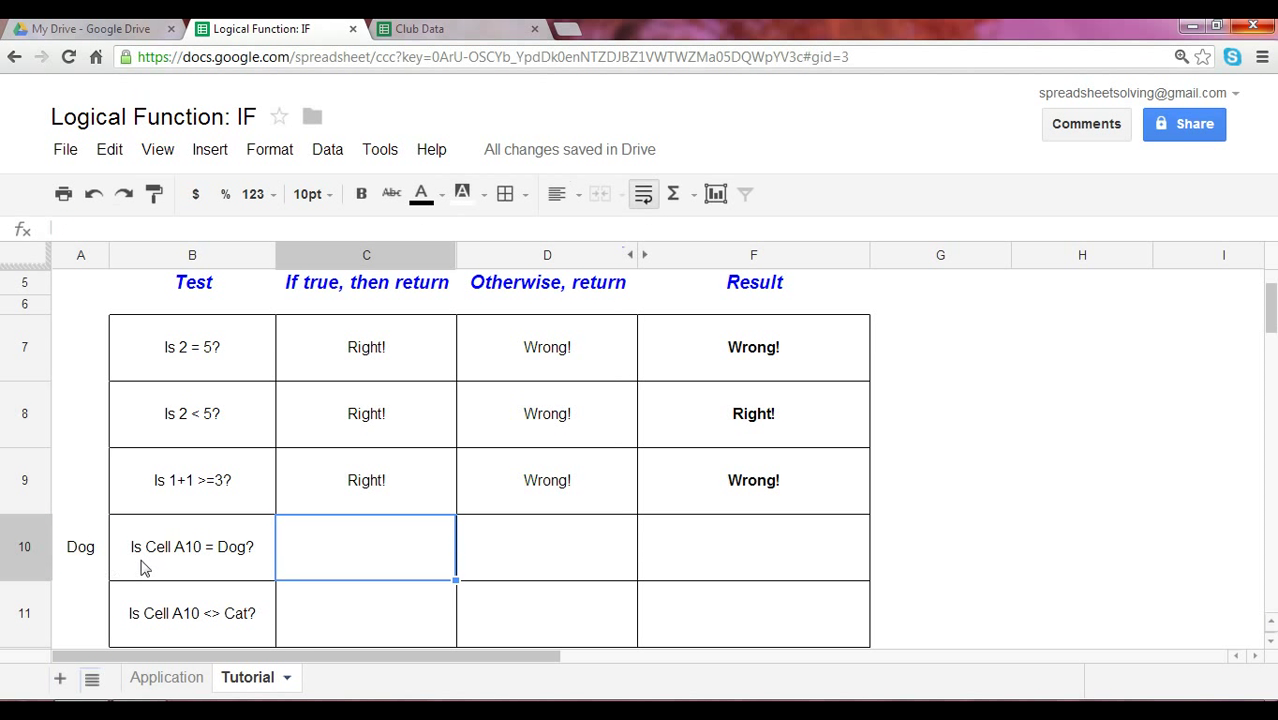
{"action": "type", "text": "1"}
{"action": "left_click", "coordinate": [476, 553]}
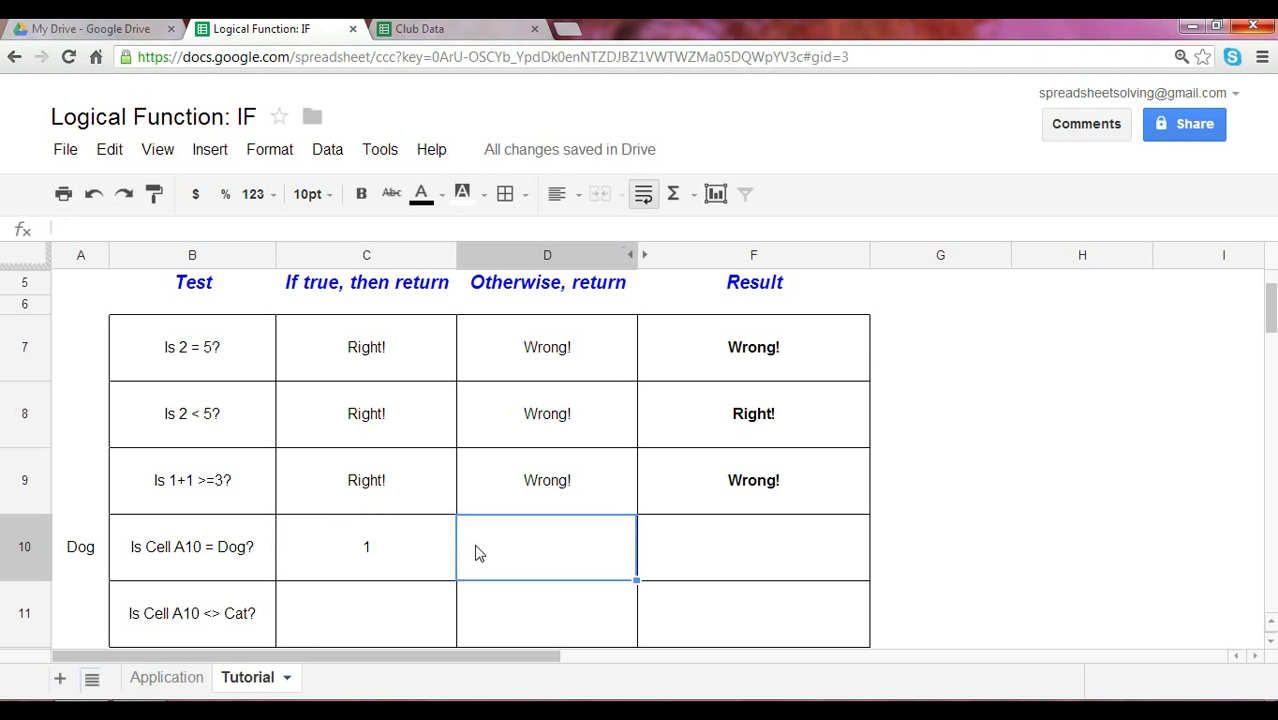
{"action": "type", "text": "0"}
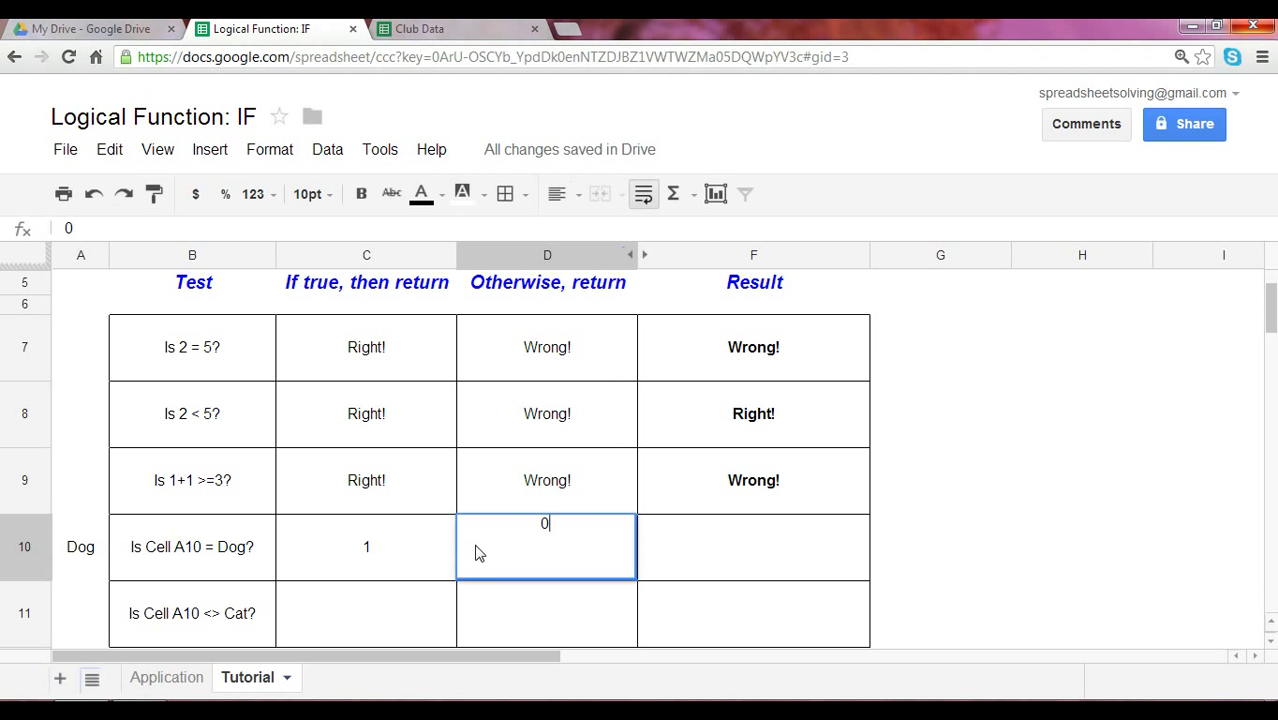
{"action": "key", "text": "Tab"}
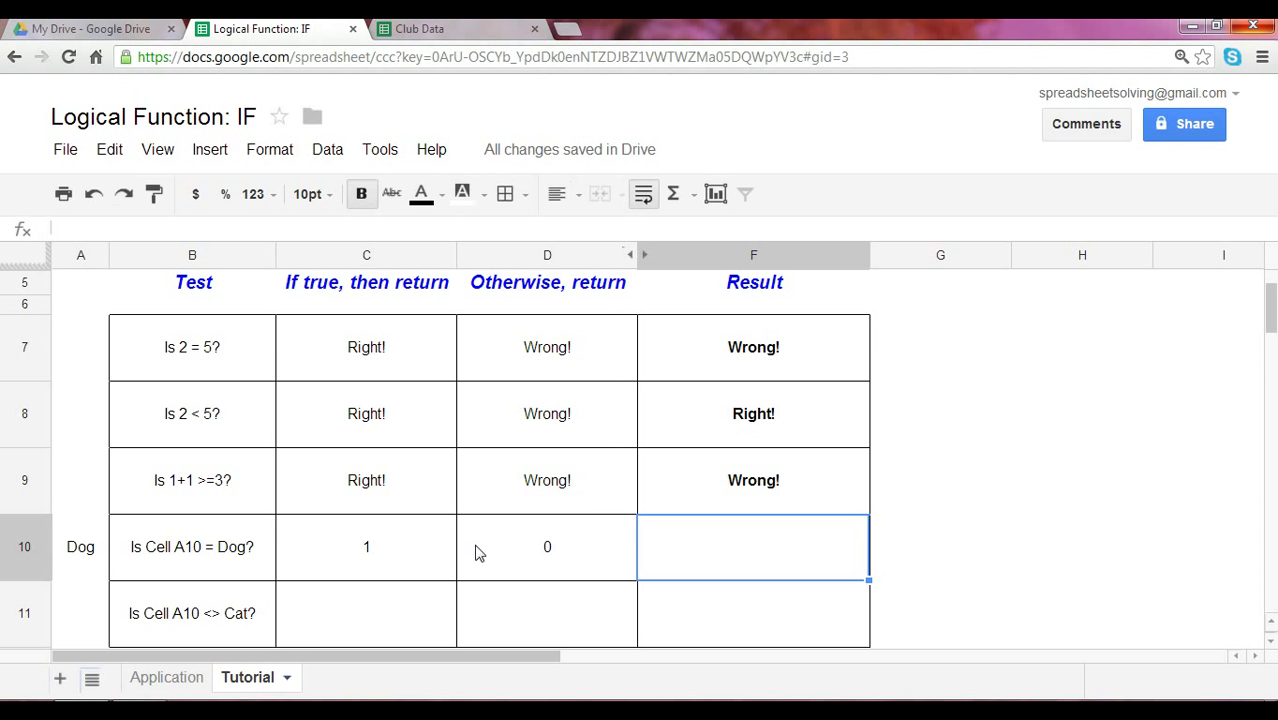
Step: Enter the formula =IF(A10="Dog", 1, 0) in Result cell F10 and reselect the cell to check it
{"action": "type", "text": "="}
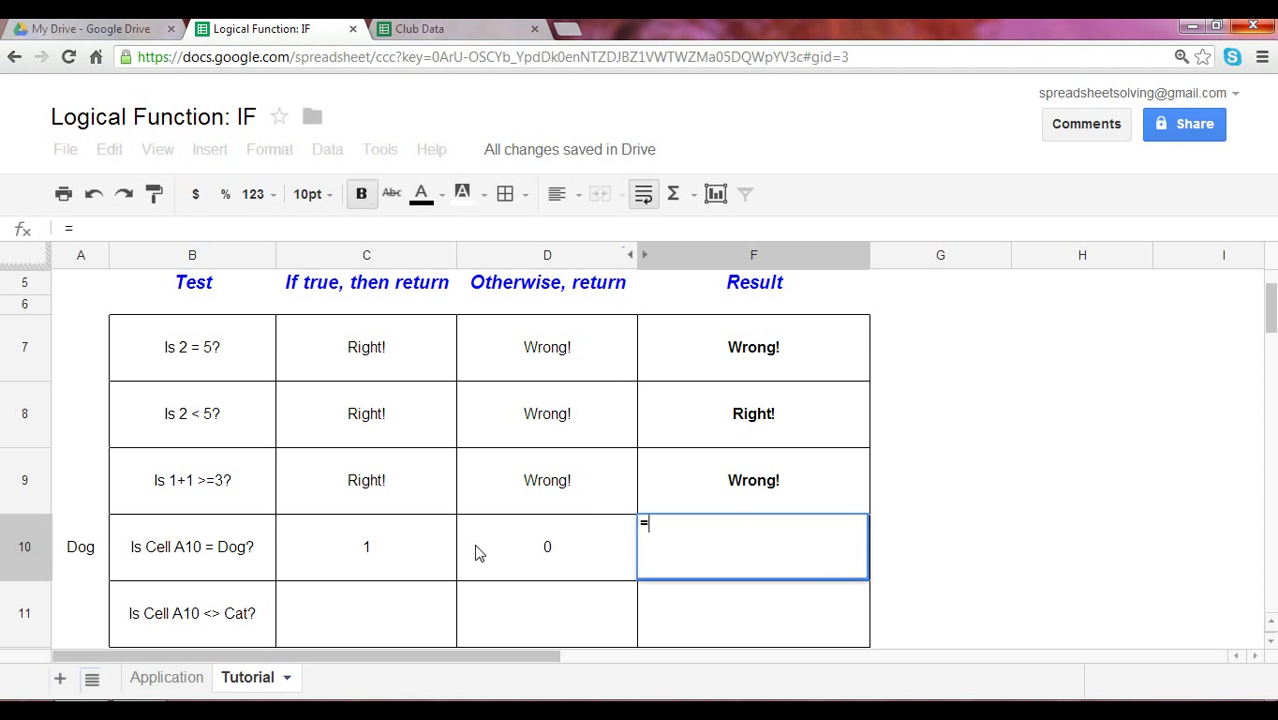
{"action": "type", "text": "IF(C10"}
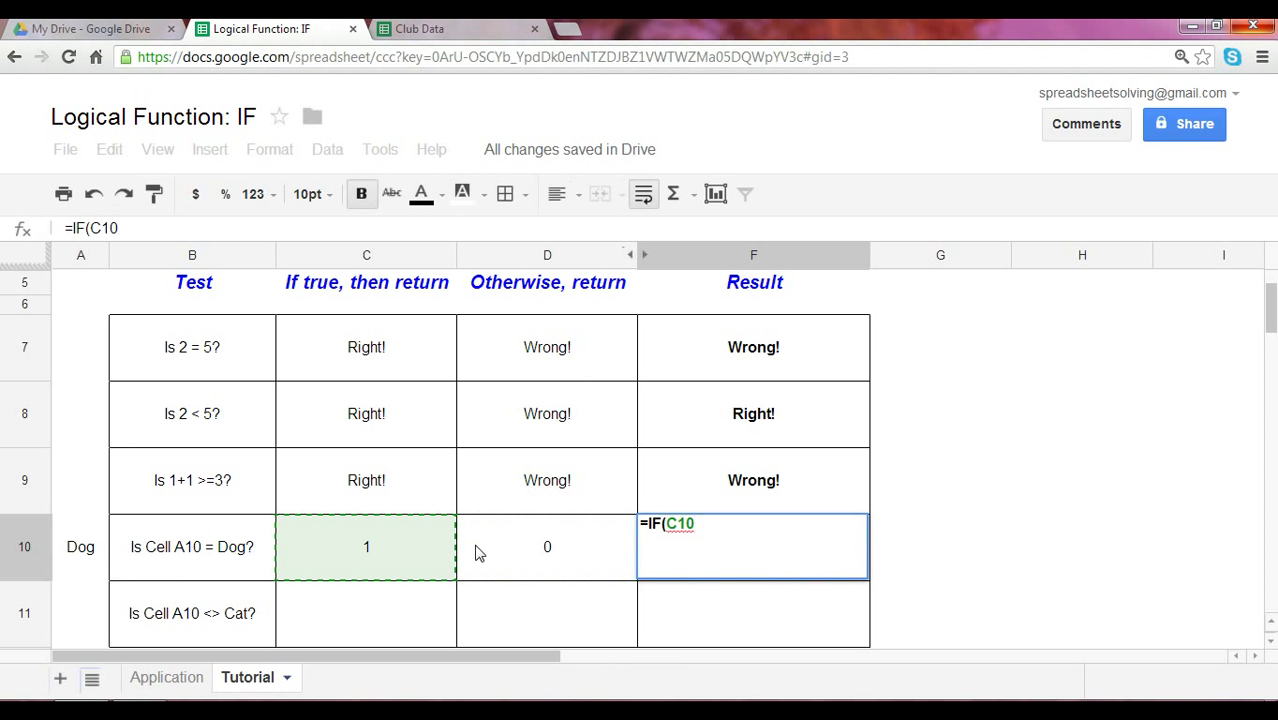
{"action": "key", "text": "Left"}
{"action": "key", "text": "Left"}
{"action": "type", "text": "=\"dog"}
{"action": "key", "text": "BackSpace"}
{"action": "key", "text": "BackSpace"}
{"action": "key", "text": "BackSpace"}
{"action": "type", "text": "Dog\", "}
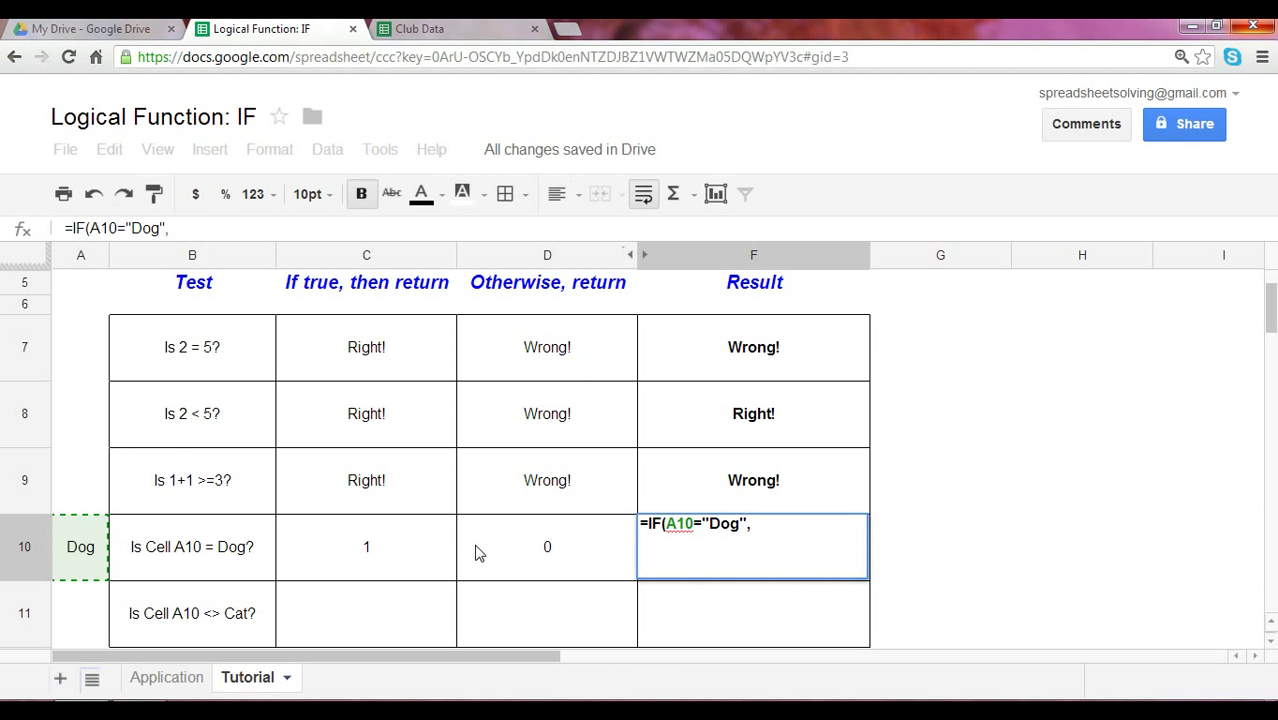
{"action": "type", "text": "1, 0)"}
{"action": "key", "text": "Return"}
{"action": "left_click", "coordinate": [769, 522]}
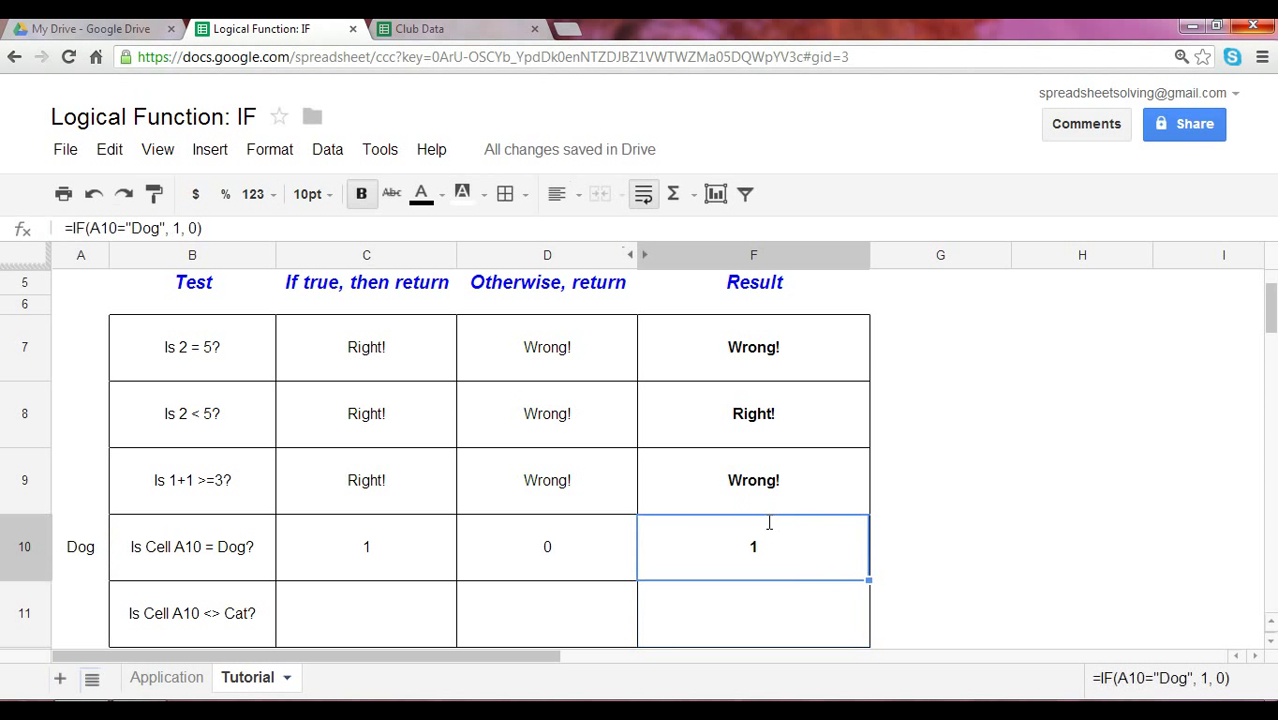
Step: Examine the last test in B11, its <> operator, and the A10 cell it refers to, leaving the text unedited
{"action": "key", "text": "Left"}
{"action": "key", "text": "Left"}
{"action": "key", "text": "Down"}
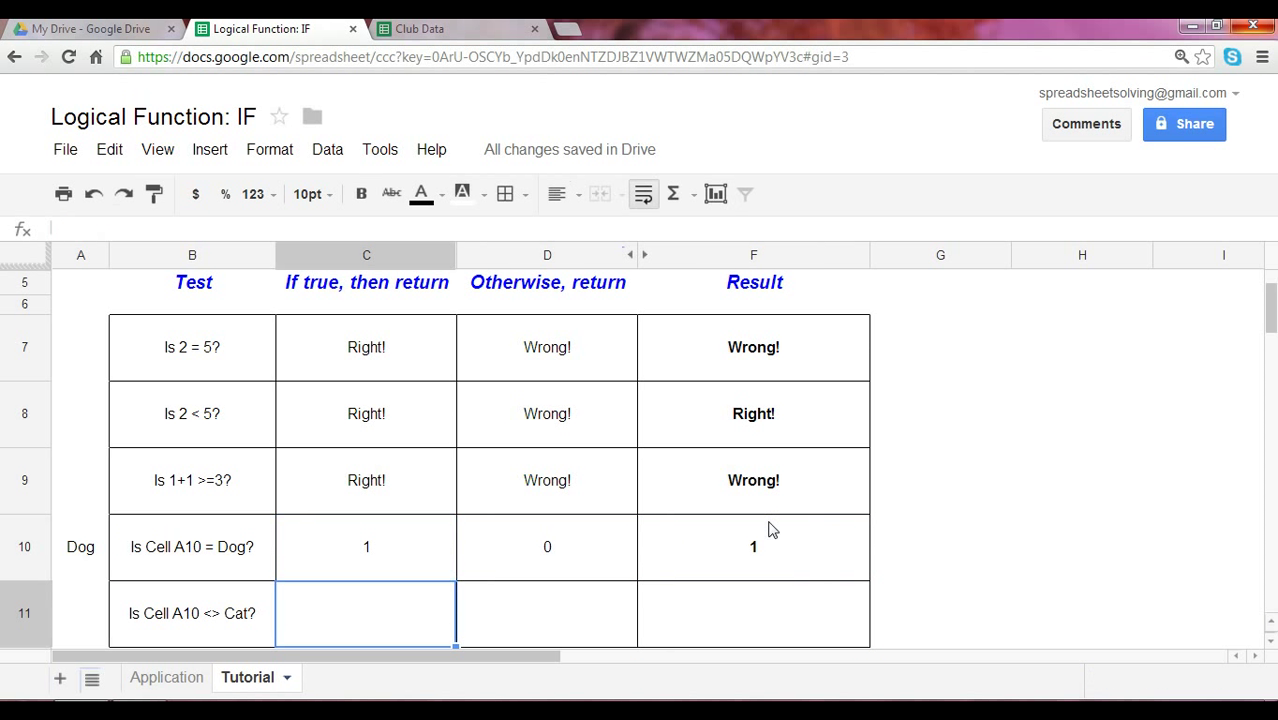
{"action": "key", "text": "Left"}
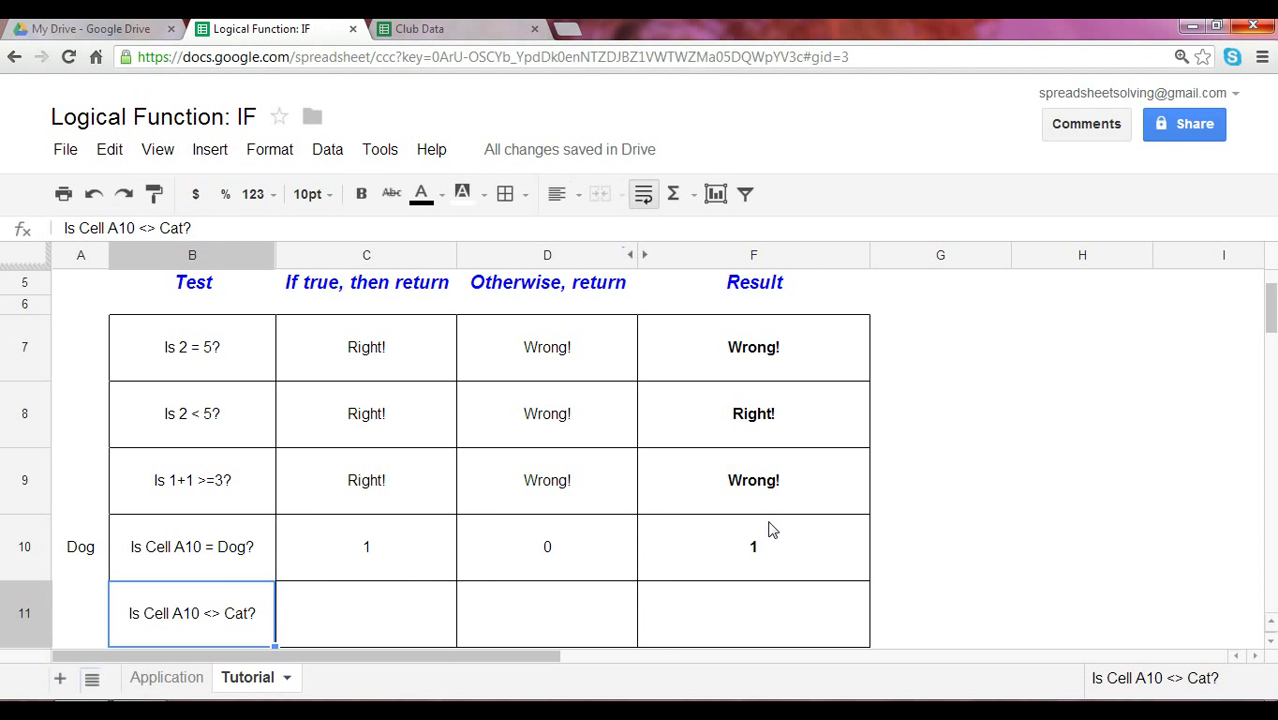
{"action": "key", "text": "Up"}
{"action": "key", "text": "Left"}
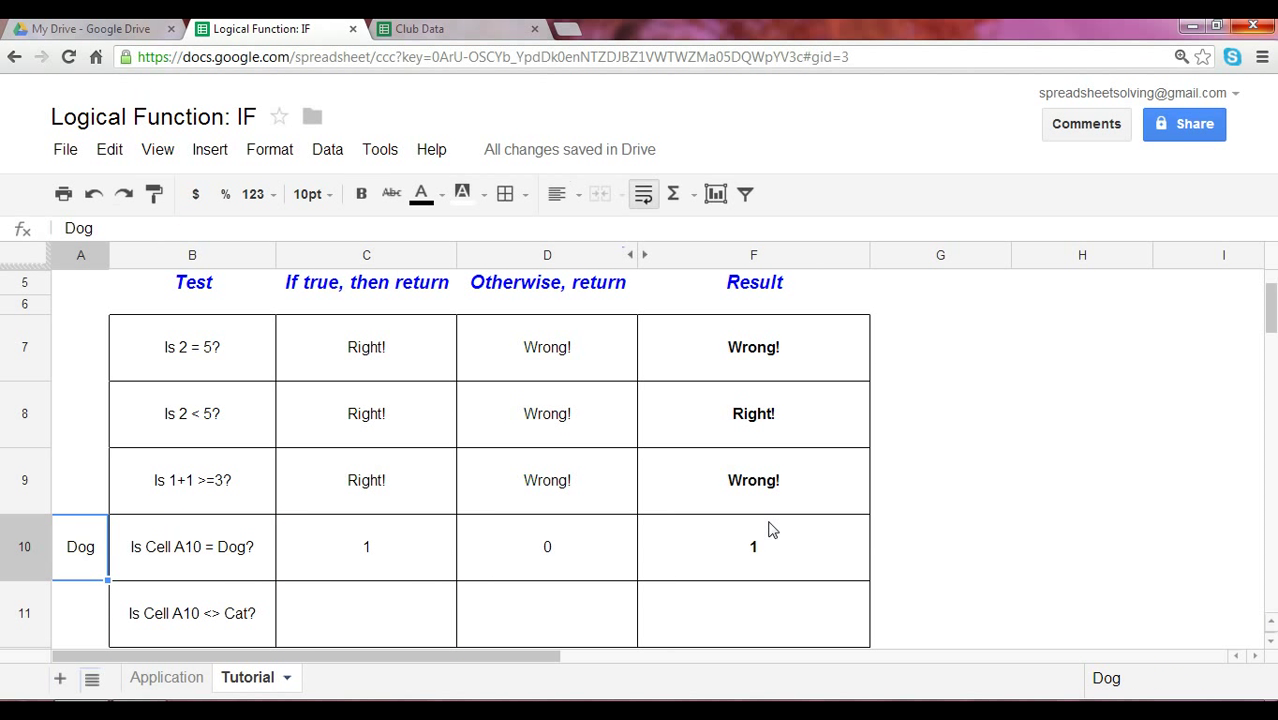
{"action": "key", "text": "Right"}
{"action": "key", "text": "Down"}
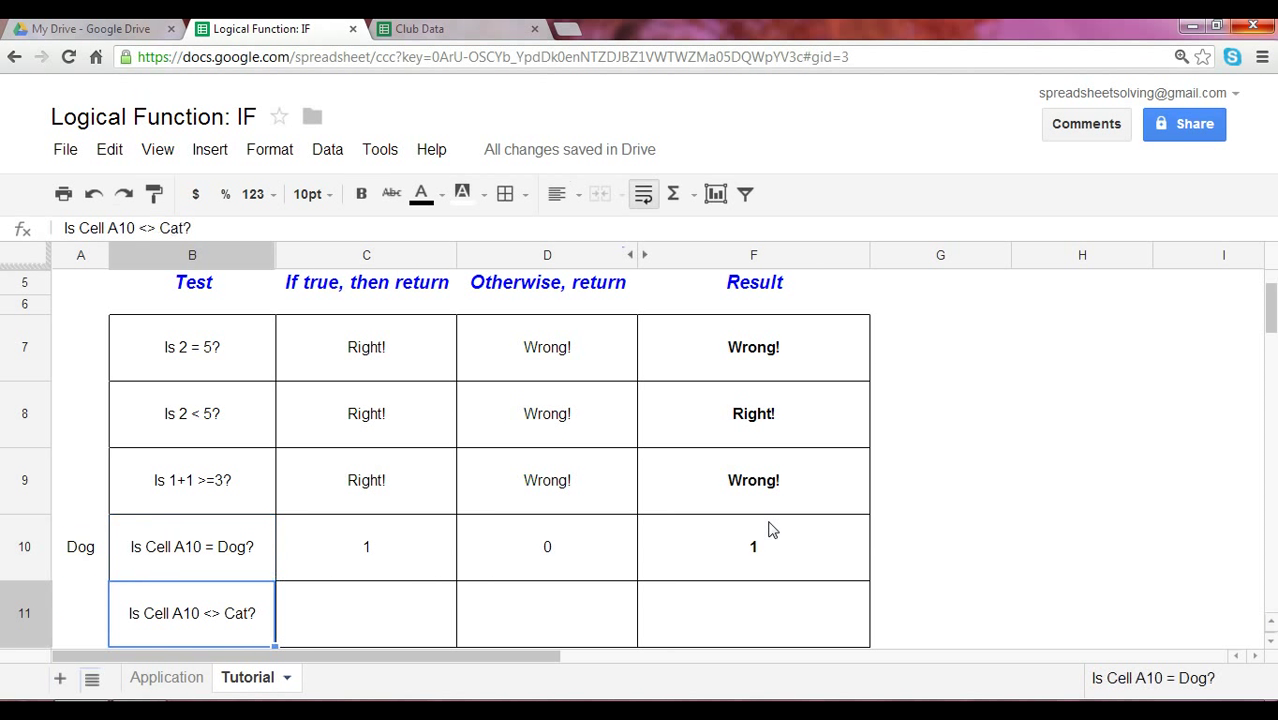
{"action": "double_click", "coordinate": [216, 614]}
{"action": "left_click_drag", "start_coordinate": [200, 592], "coordinate": [217, 593]}
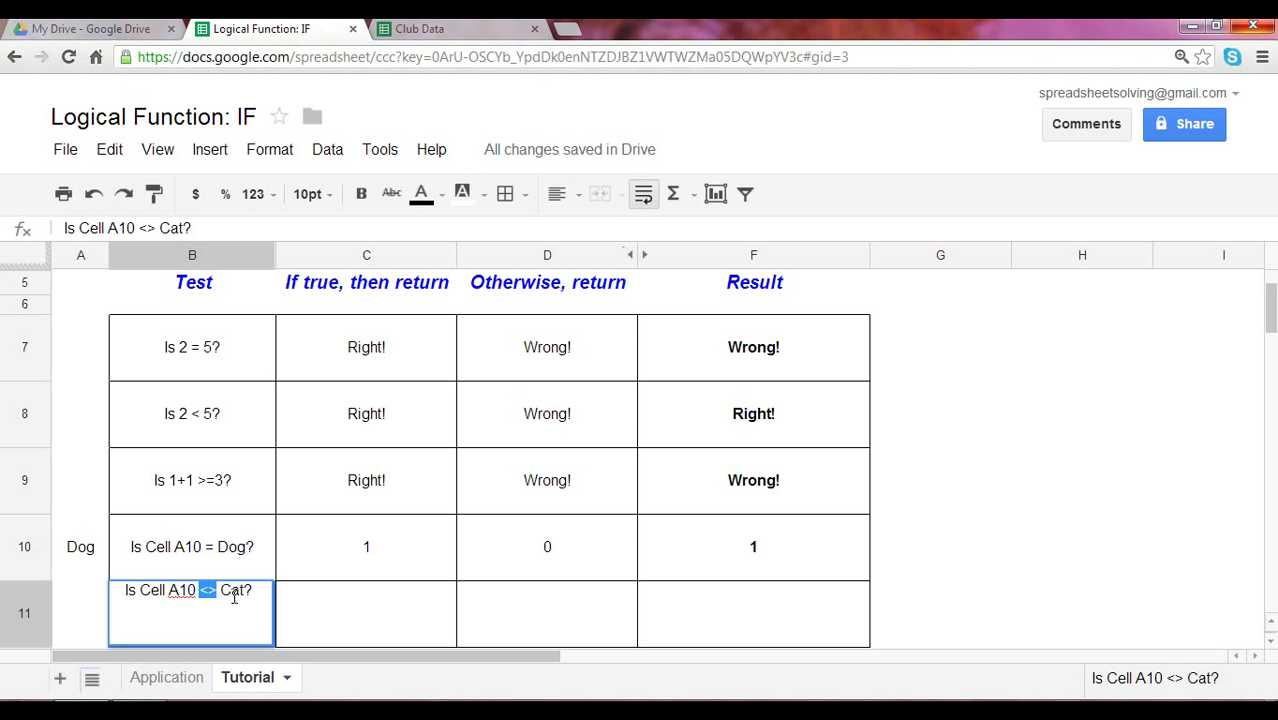
{"action": "left_click", "coordinate": [337, 605]}
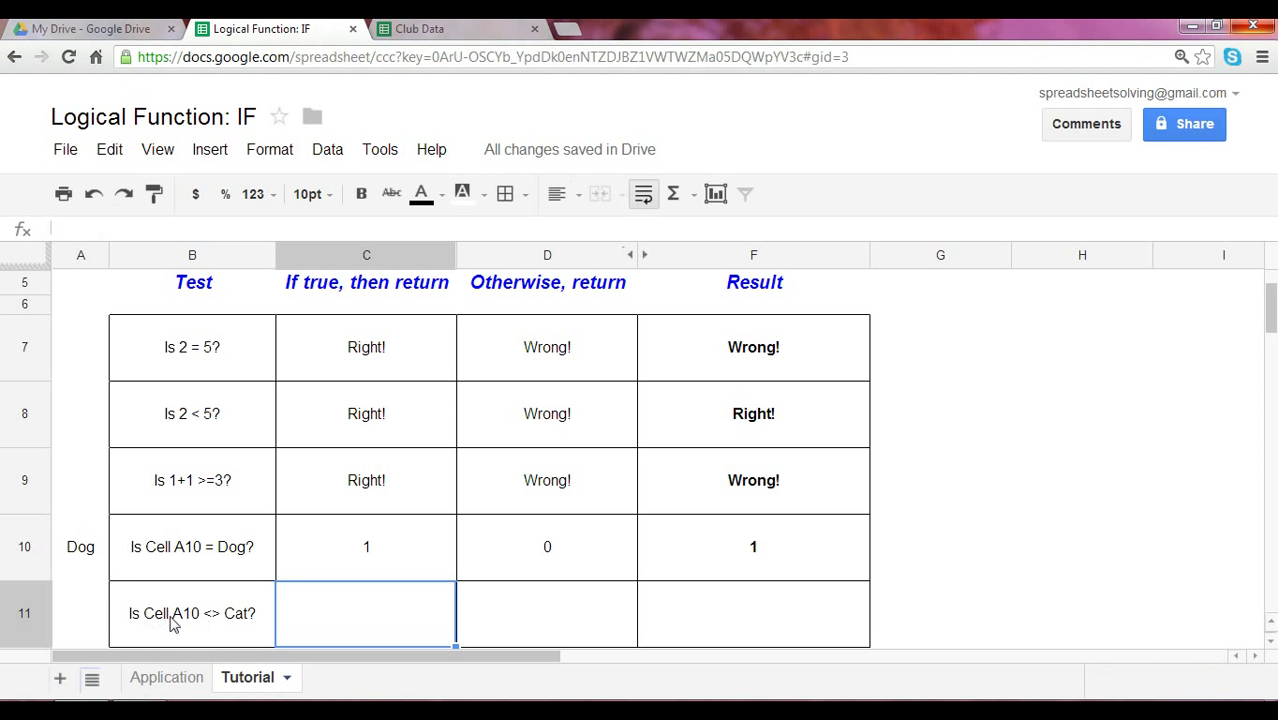
{"action": "left_click", "coordinate": [80, 548]}
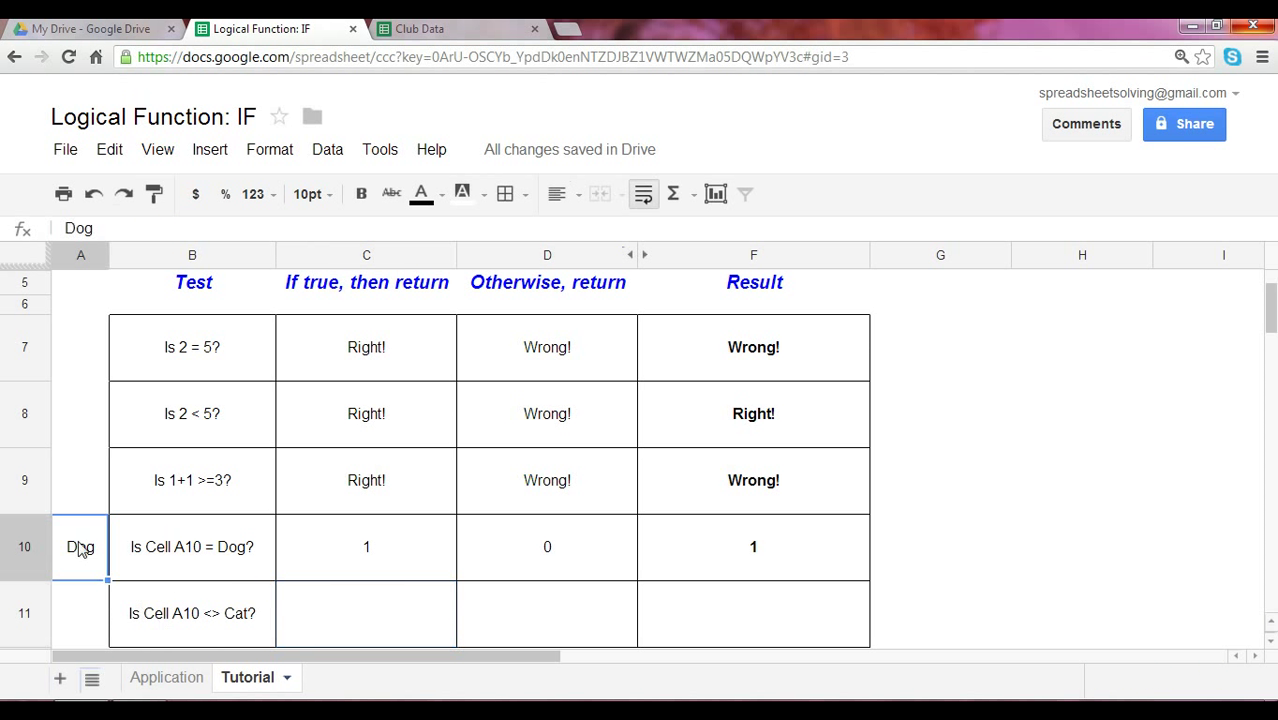
{"action": "left_click", "coordinate": [360, 618]}
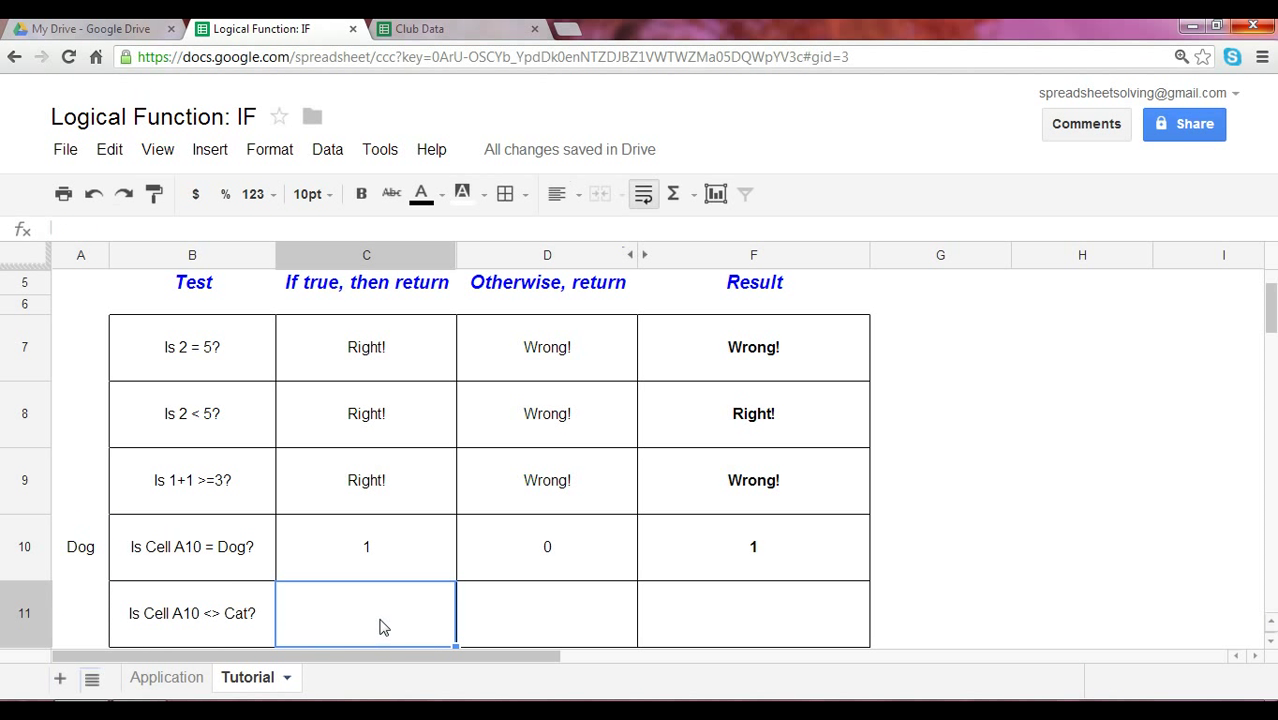
Step: Begin an IF formula in Result cell F11 that tests whether A10 is not equal to "Cat", =if(A10<>"Cat",
{"action": "left_click", "coordinate": [748, 615]}
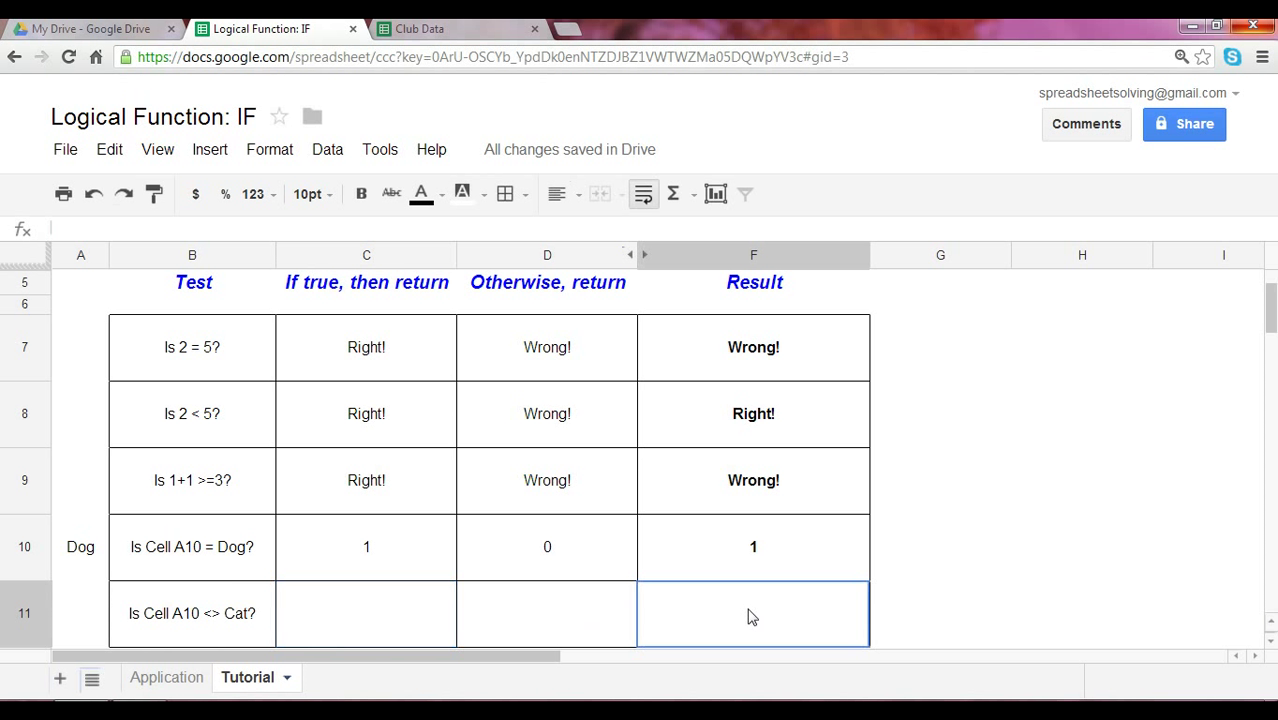
{"action": "type", "text": "="}
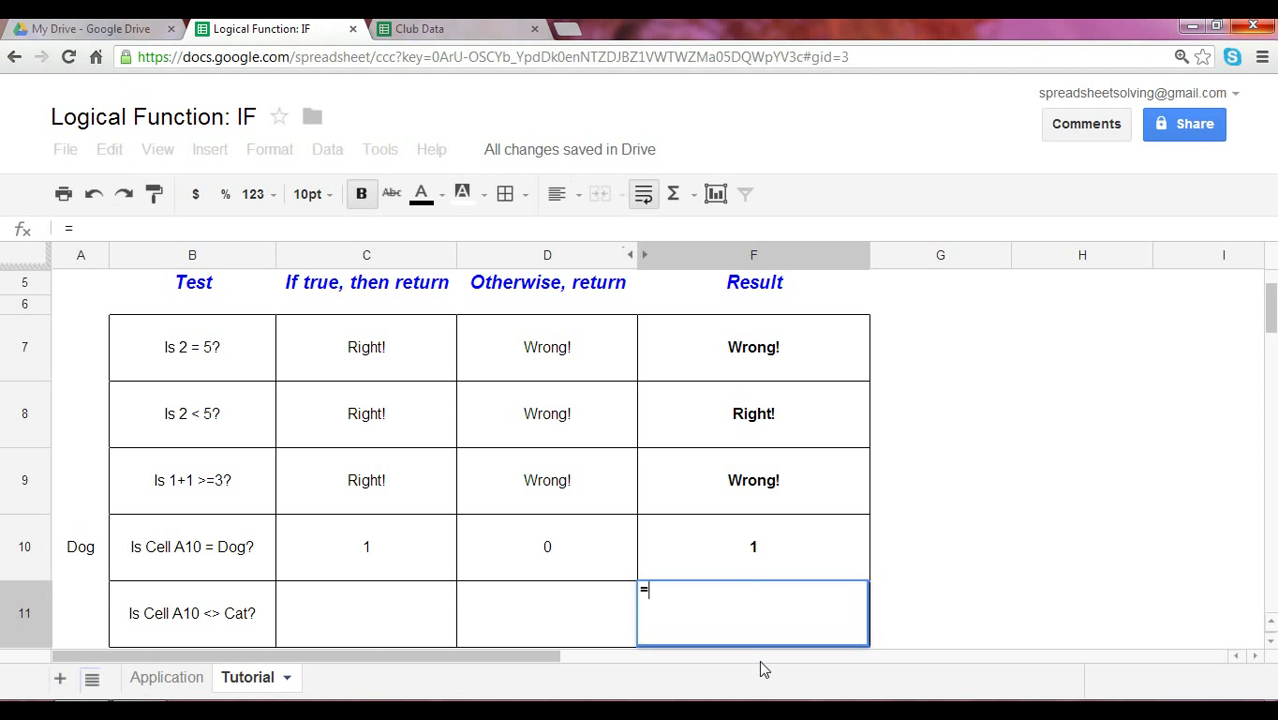
{"action": "type", "text": "if("}
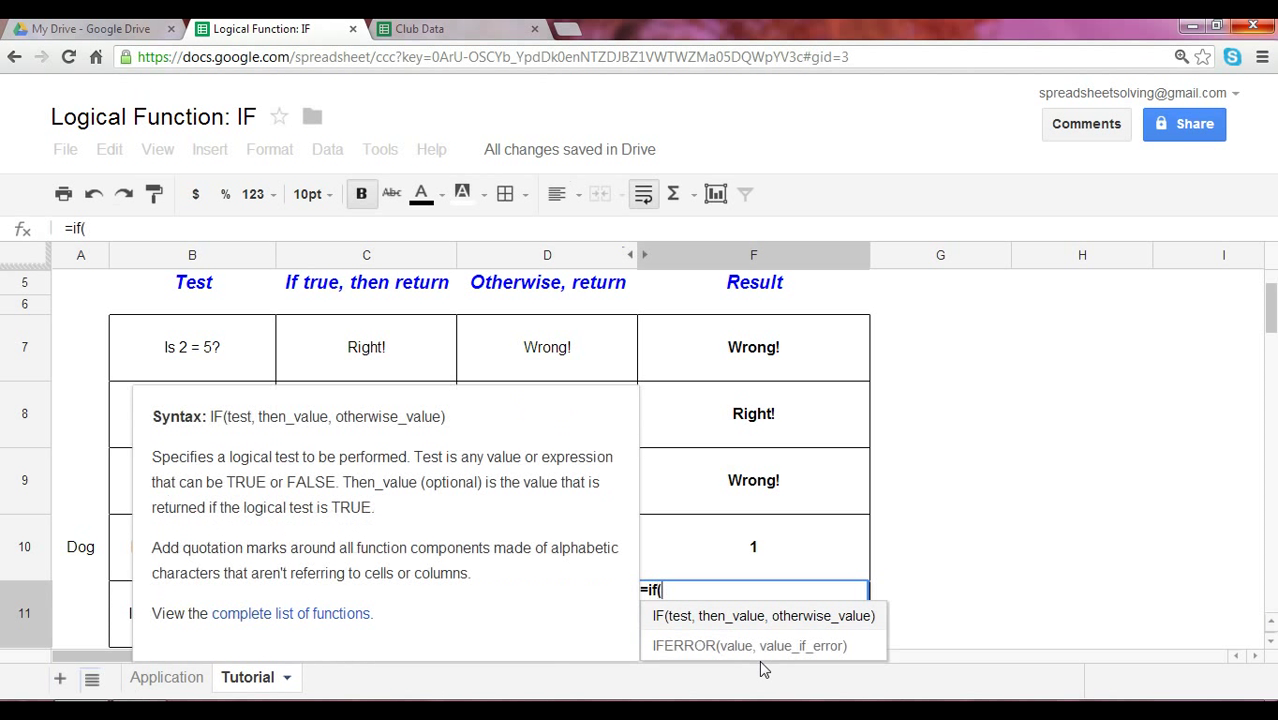
{"action": "key", "text": "Left"}
{"action": "key", "text": "Left"}
{"action": "key", "text": "Left"}
{"action": "key", "text": "Left"}
{"action": "key", "text": "Up"}
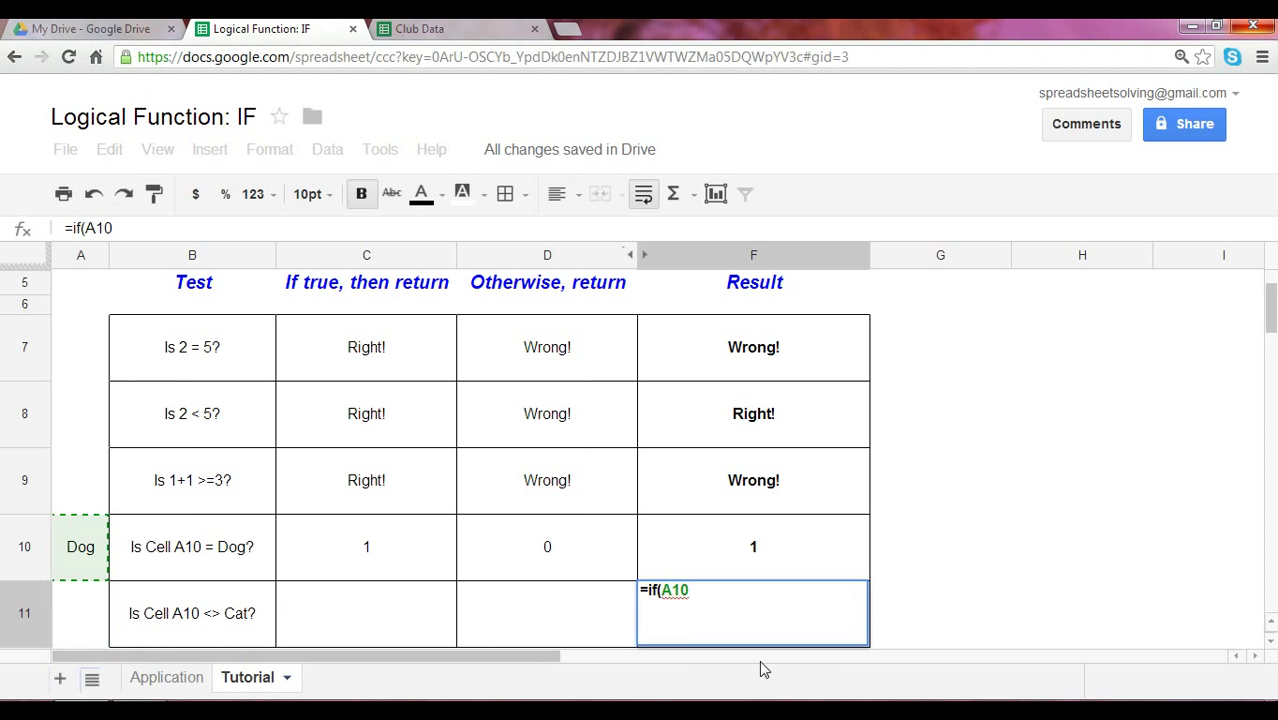
{"action": "type", "text": "<>\"Cat\","}
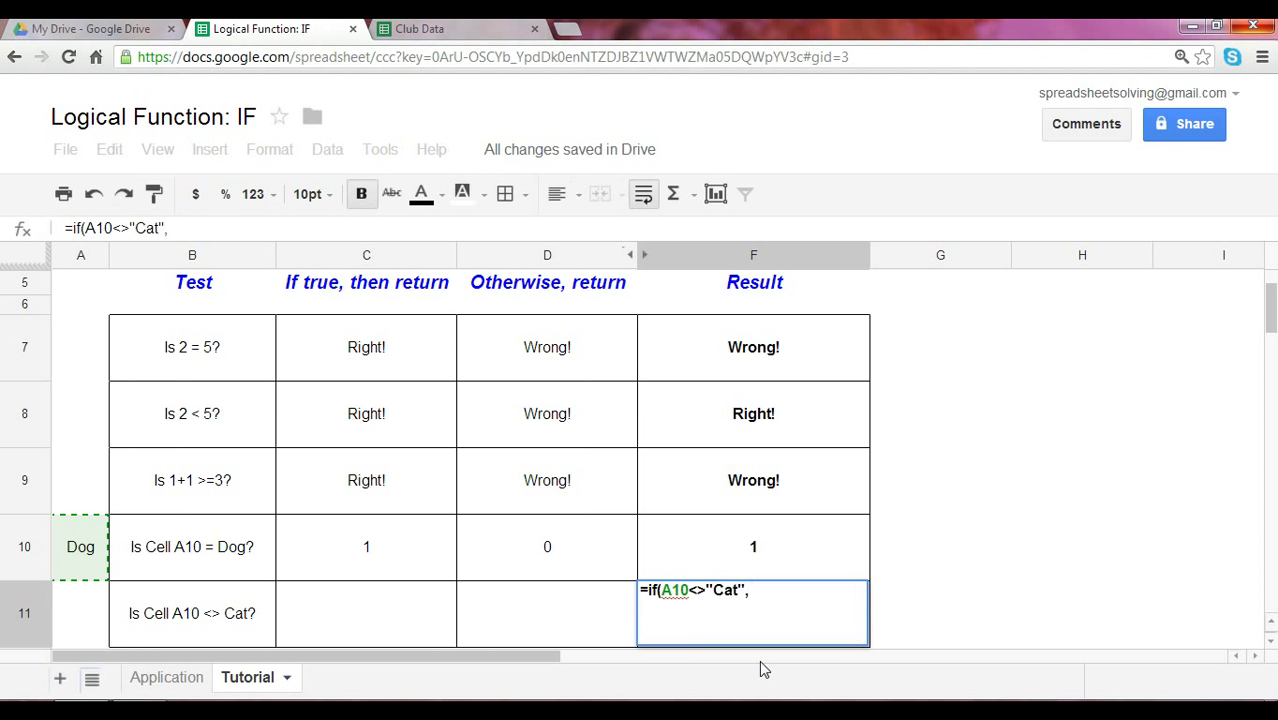
Step: Add the sum C10+D10 as the true value of the IF formula in F11, referencing the 1 and 0 cells
{"action": "key", "text": "Up"}
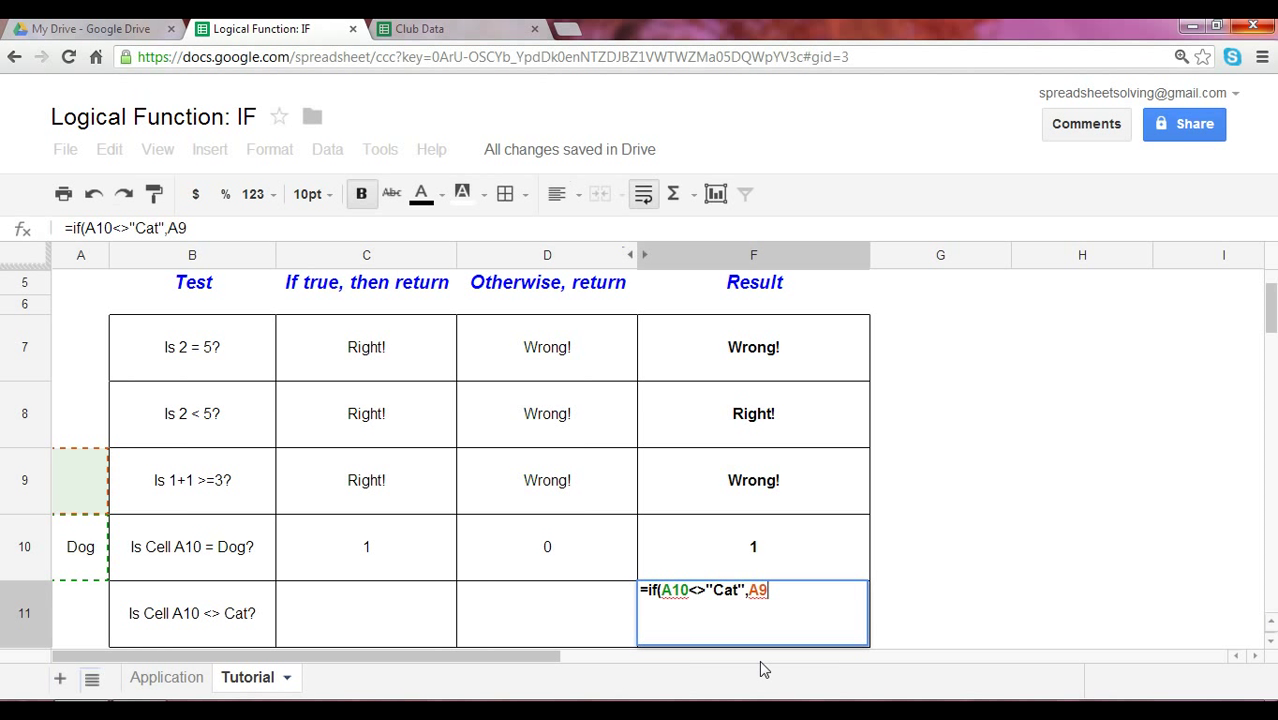
{"action": "key", "text": "Down"}
{"action": "key", "text": "Down"}
{"action": "key", "text": "Right"}
{"action": "key", "text": "Right"}
{"action": "key", "text": "Up"}
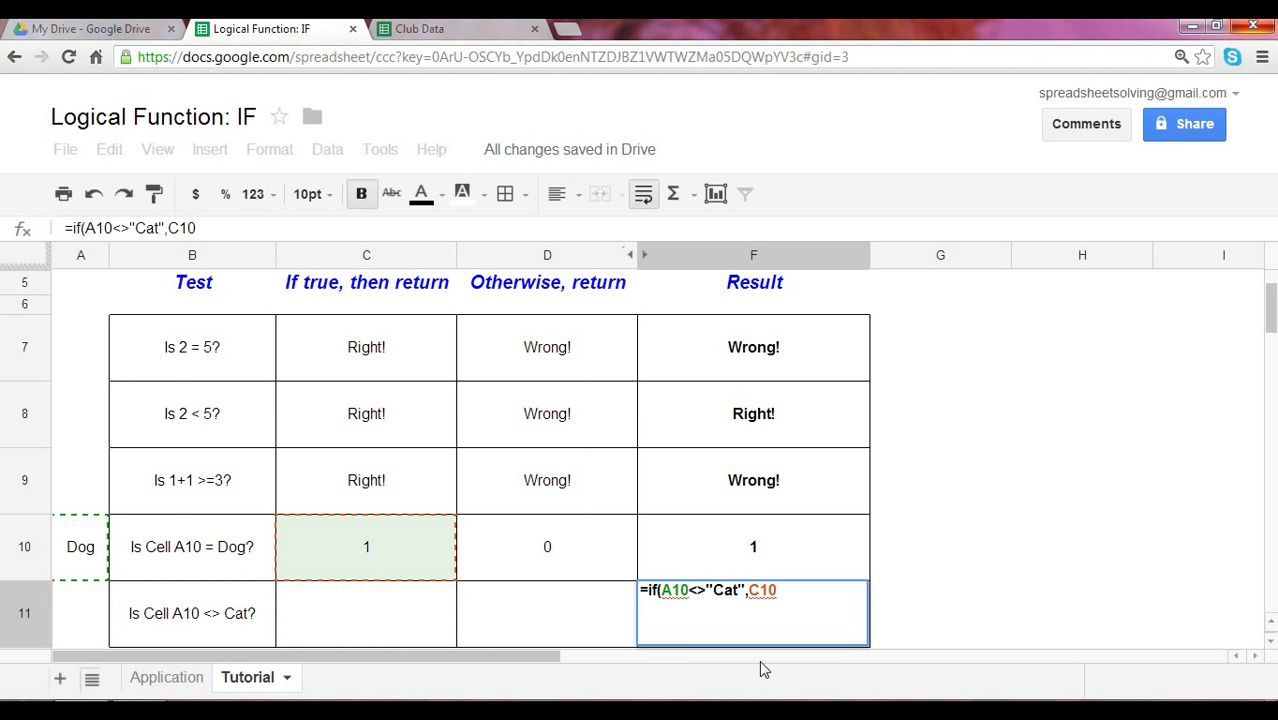
{"action": "type", "text": "+"}
{"action": "key", "text": "Up"}
{"action": "key", "text": "Left"}
{"action": "key", "text": "Down"}
{"action": "key", "text": "Right"}
{"action": "key", "text": "Right"}
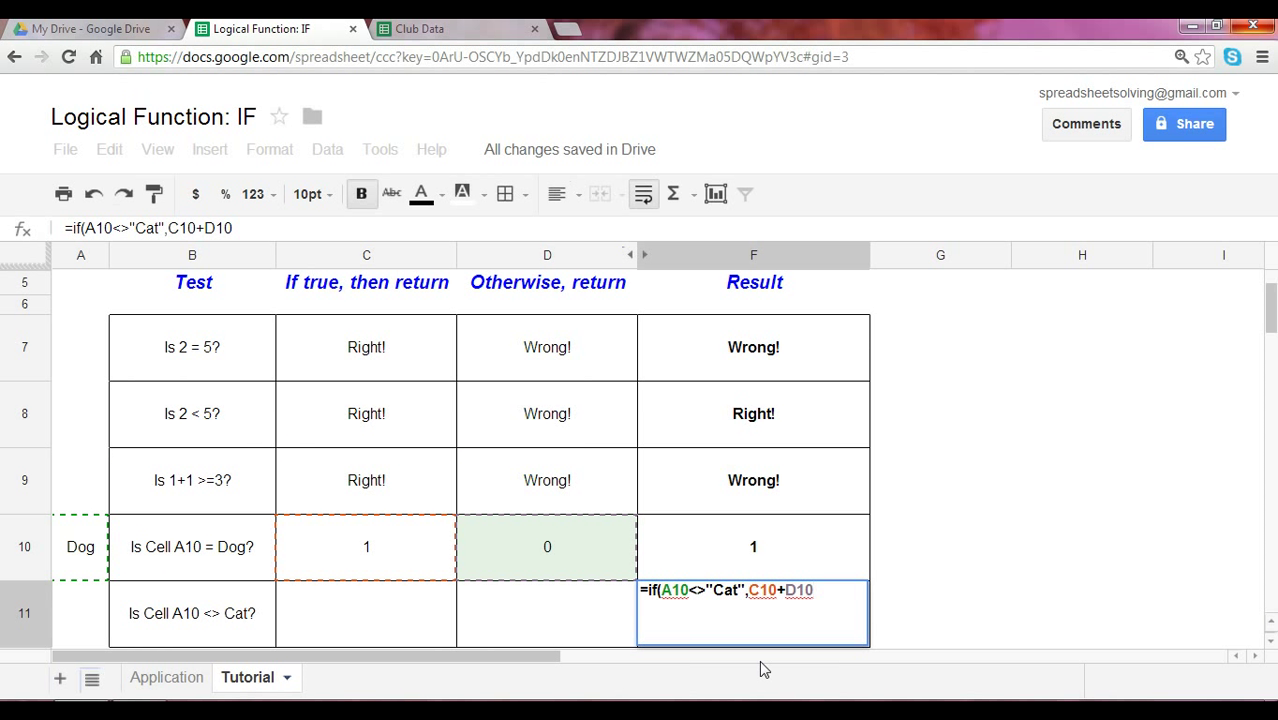
Step: Complete the F11 formula with 0 as the otherwise value and reselect the cell to check it
{"action": "type", "text": ", 0)"}
{"action": "key", "text": "Return"}
{"action": "key", "text": "Up"}
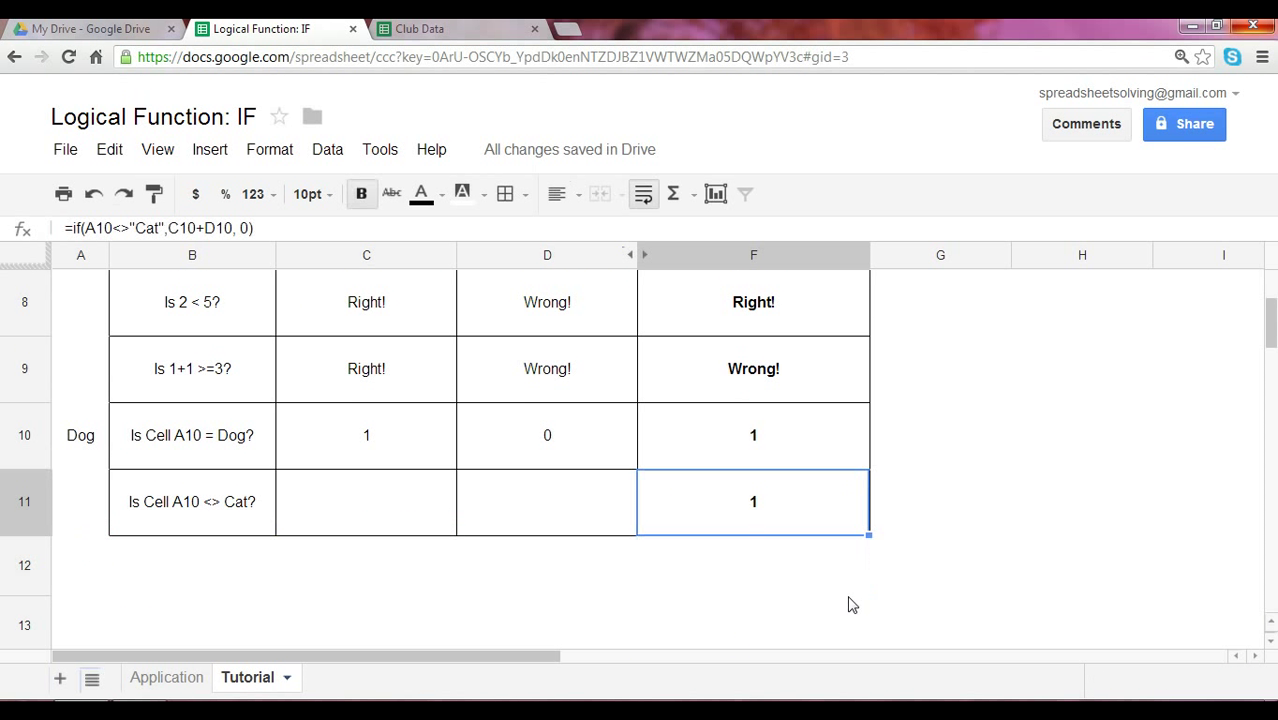
Step: Unhide column E between columns D and F, and select the first formula in E7
{"action": "key", "text": "Left"}
{"action": "key", "text": "Left"}
{"action": "key", "text": "Left"}
{"action": "key", "text": "Left"}
{"action": "key", "text": "Up"}
{"action": "key", "text": "Up"}
{"action": "key", "text": "Up"}
{"action": "key", "text": "Up"}
{"action": "key", "text": "Up"}
{"action": "key", "text": "Up"}
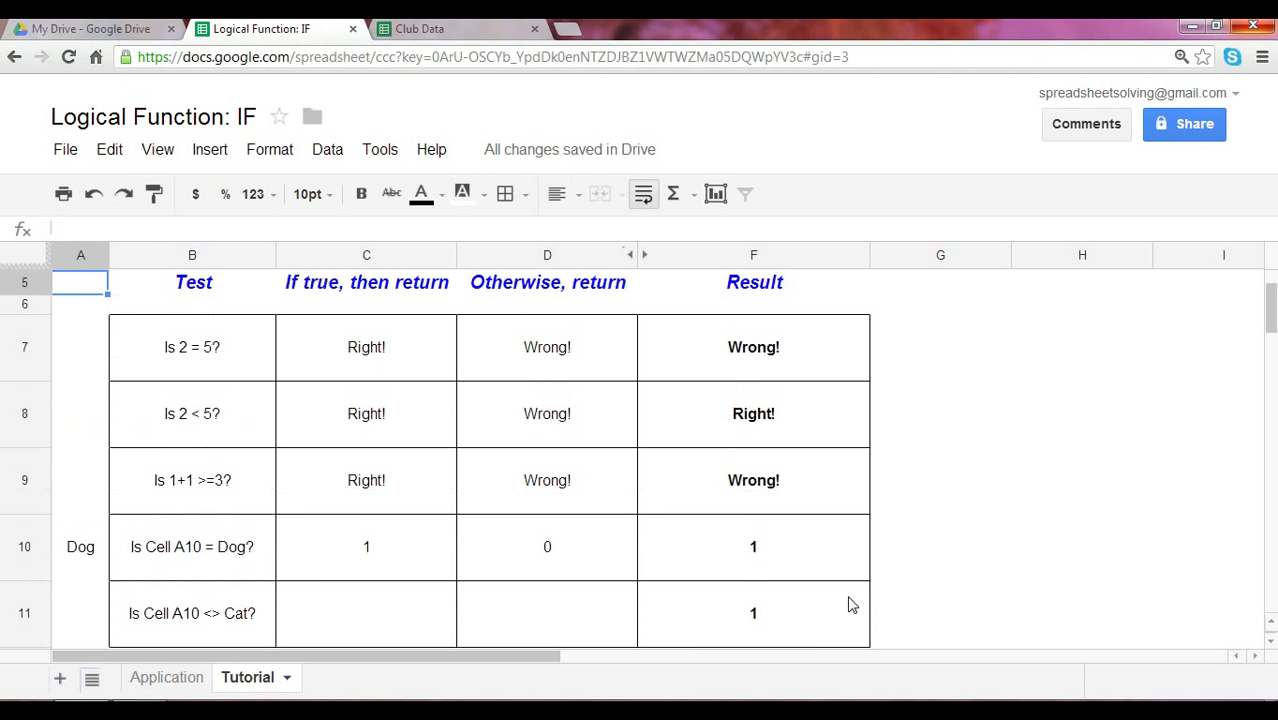
{"action": "key", "text": "Up"}
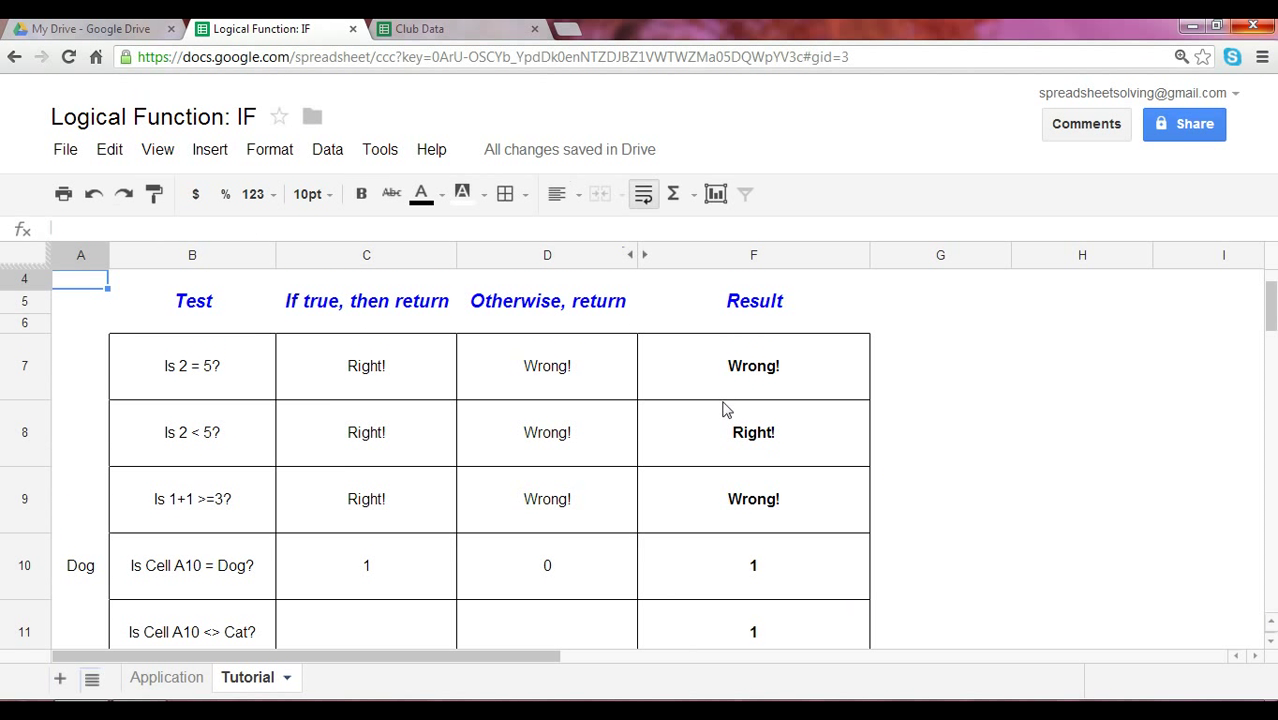
{"action": "left_click", "coordinate": [648, 260]}
{"action": "left_click", "coordinate": [644, 258]}
{"action": "left_click", "coordinate": [645, 258]}
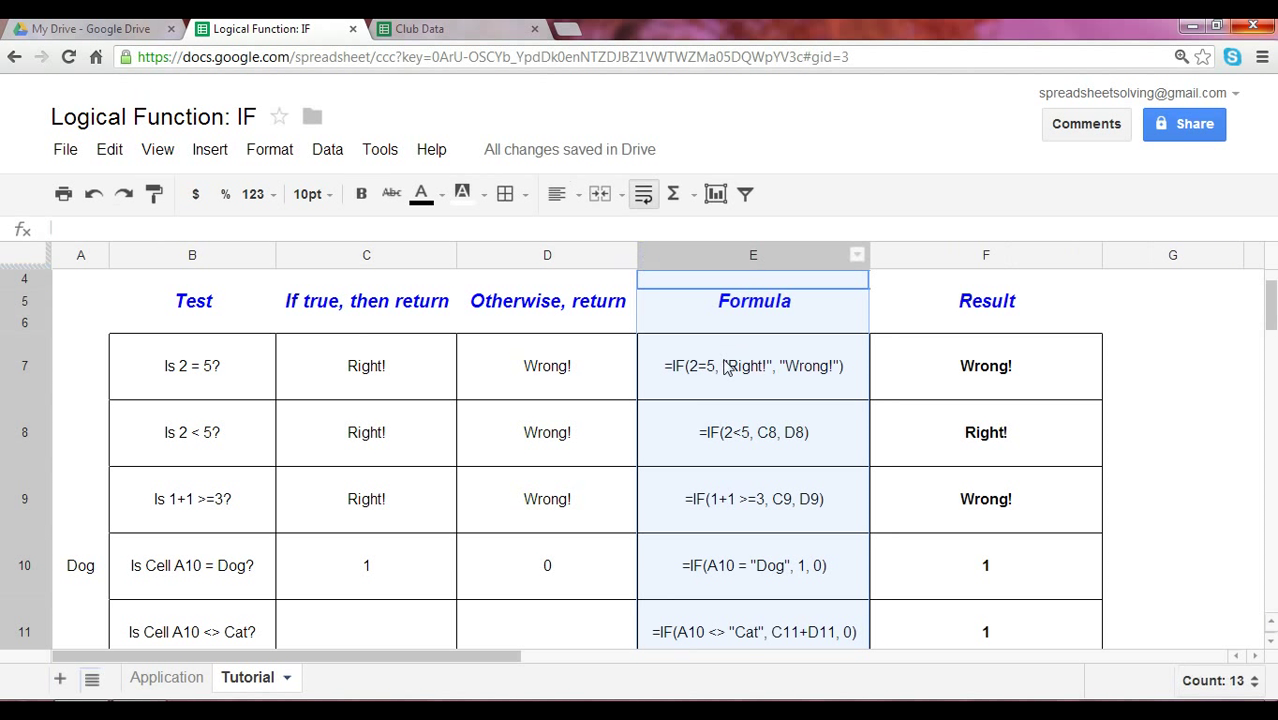
{"action": "left_click", "coordinate": [645, 378]}
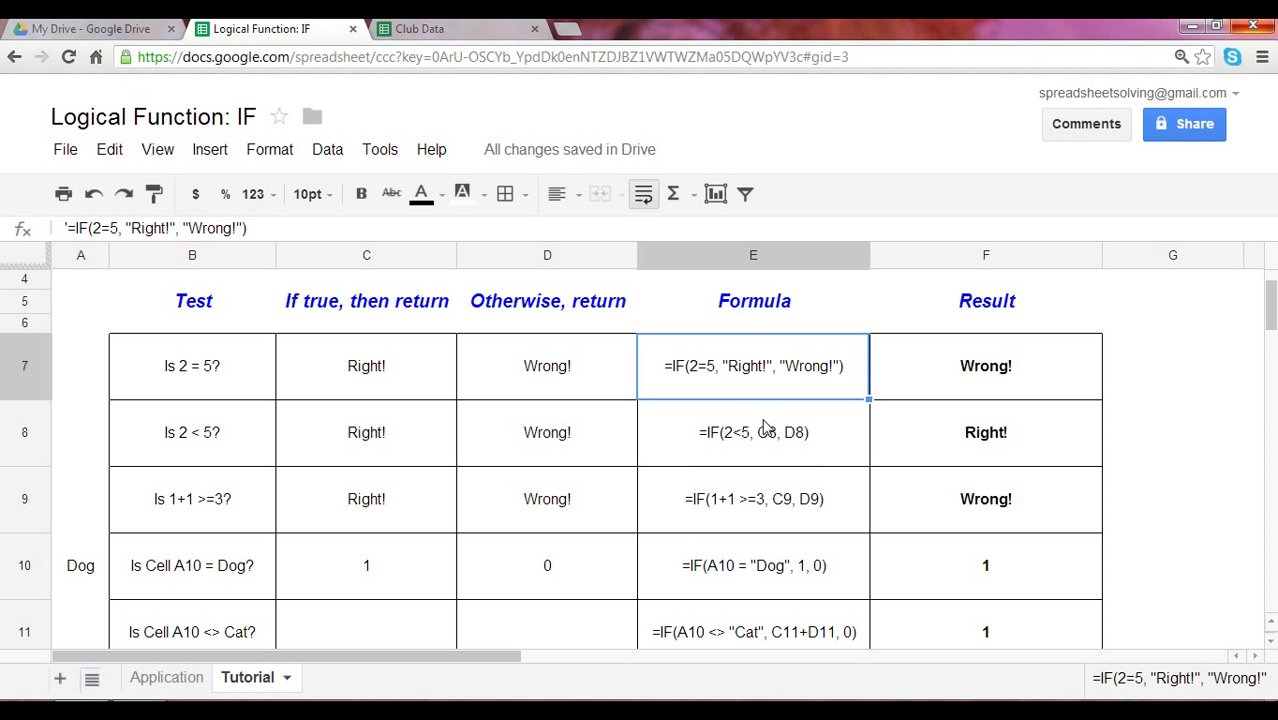